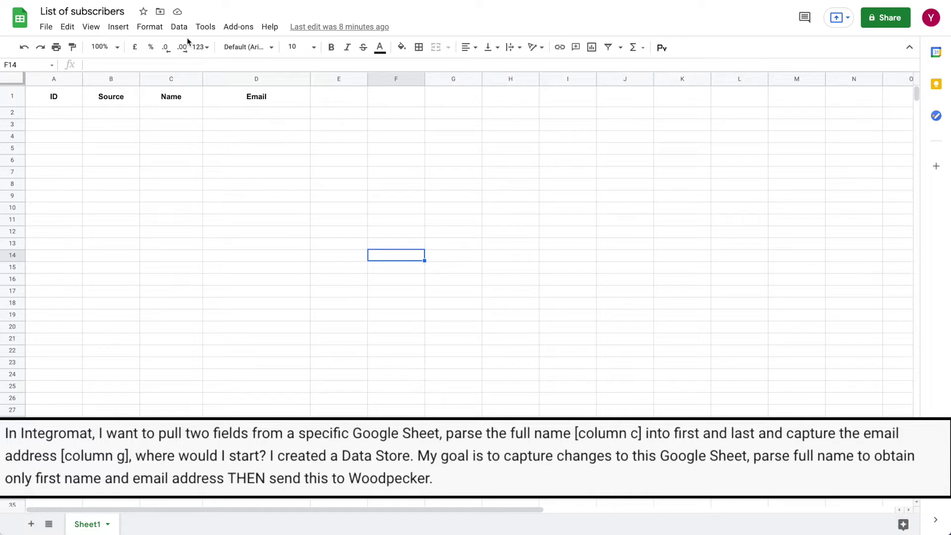
Step: Paste the four subscriber records into rows 2–5 starting at cell C2
{"action": "left_click", "coordinate": [172, 113]}
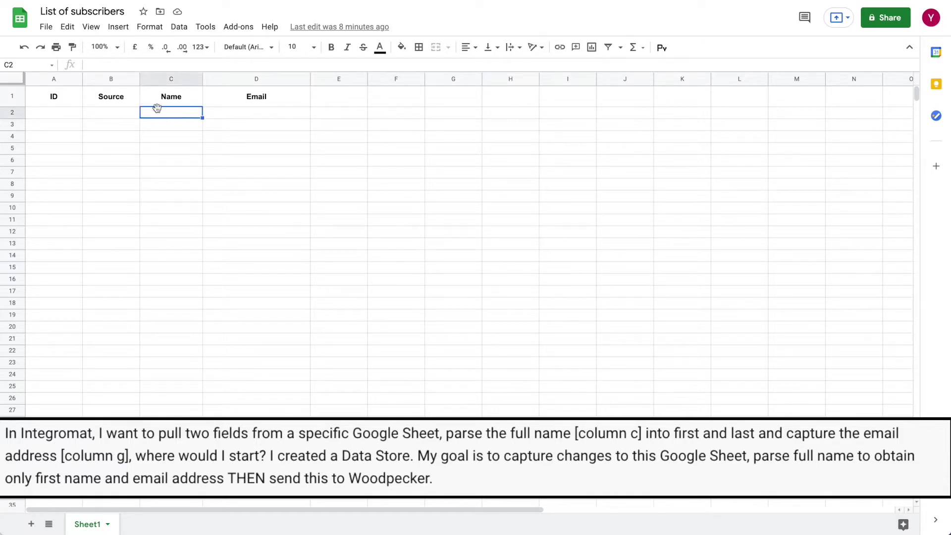
{"action": "key", "text": "ctrl+v"}
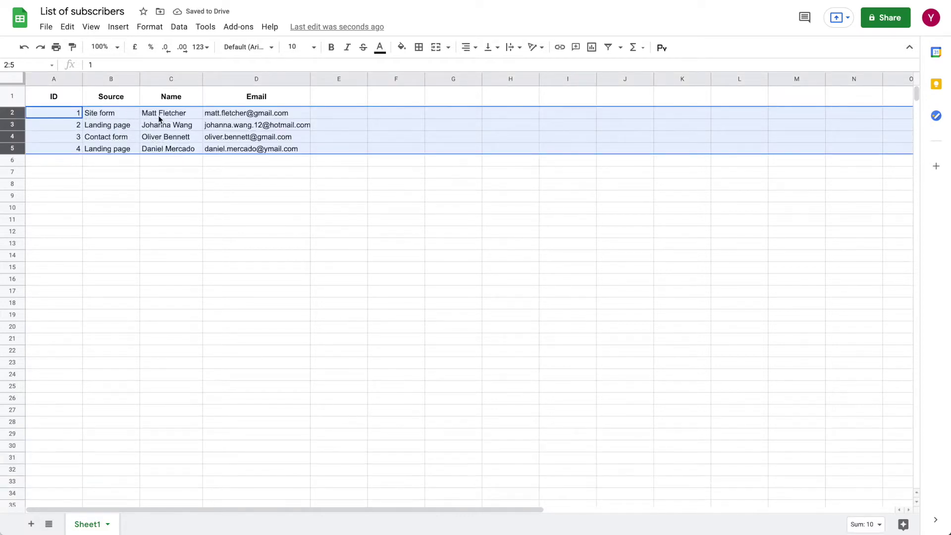
{"action": "left_click", "coordinate": [173, 115]}
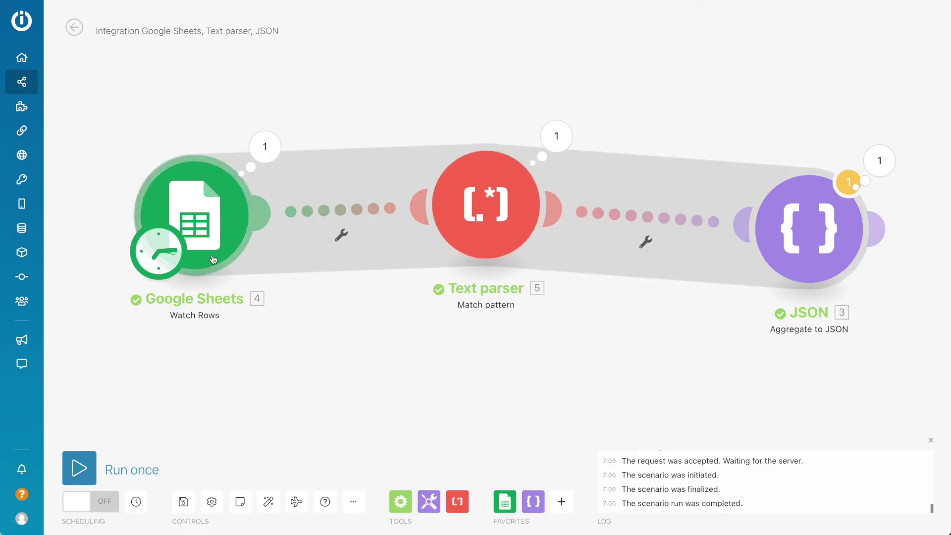
Step: Make the scenario's first module a Google Sheets Watch Rows trigger
{"action": "left_click", "coordinate": [196, 209]}
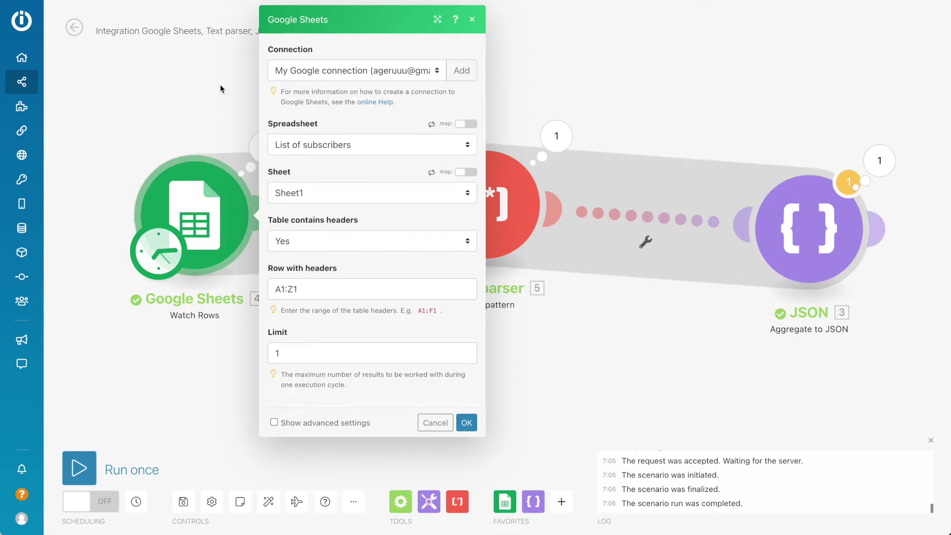
{"action": "left_click", "coordinate": [202, 99]}
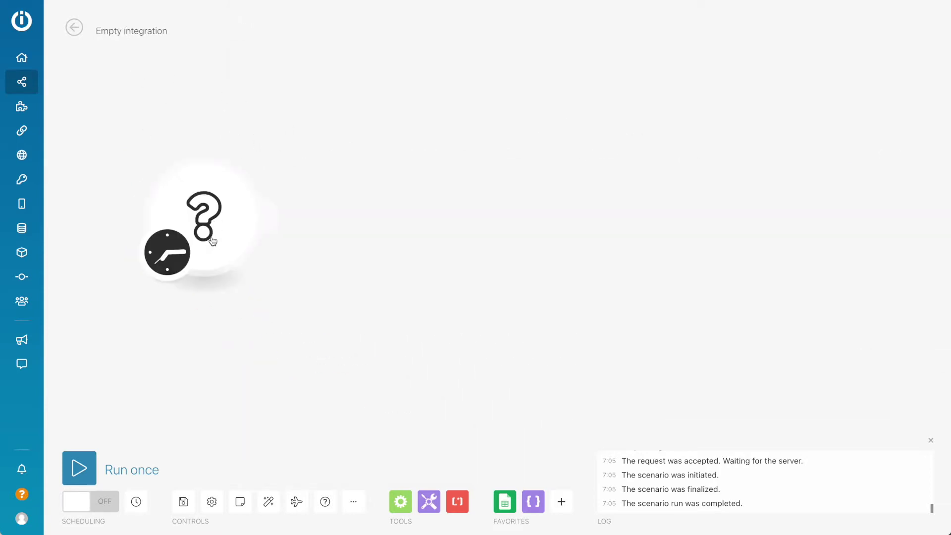
{"action": "left_click", "coordinate": [225, 225]}
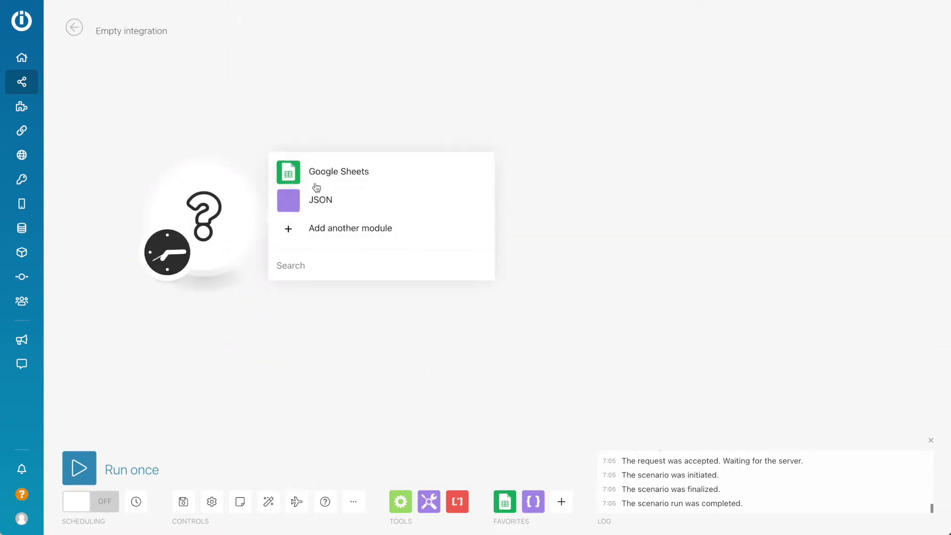
{"action": "left_click", "coordinate": [326, 169]}
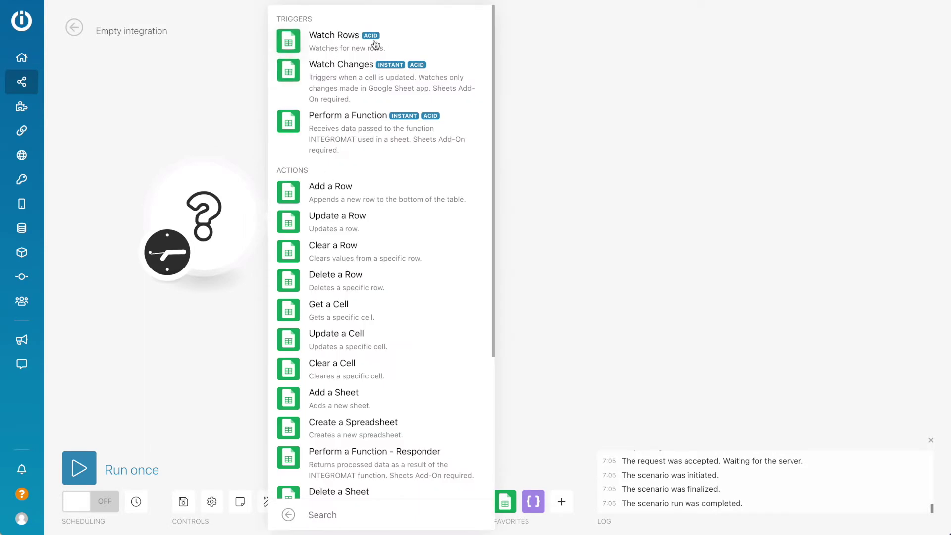
{"action": "left_click", "coordinate": [342, 50]}
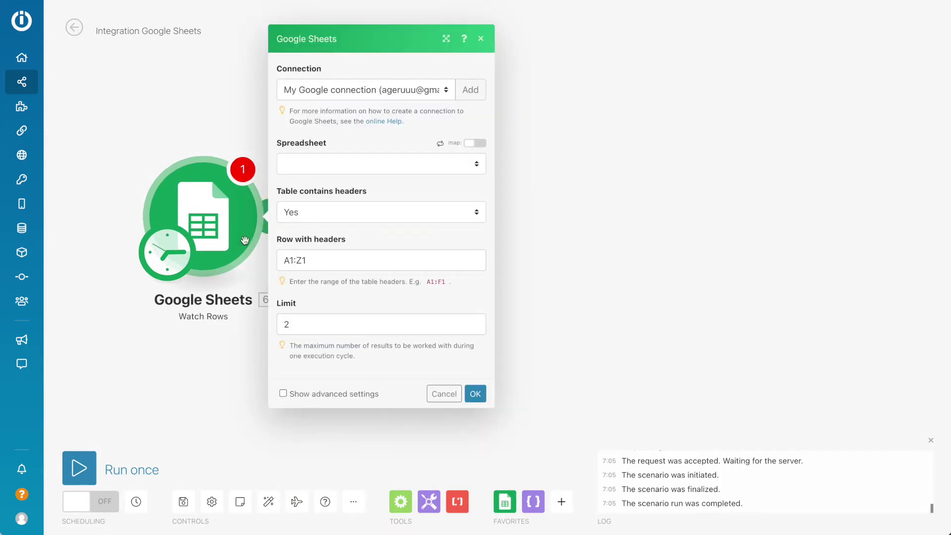
Step: Point the Watch Rows trigger at the List of subscribers spreadsheet, Sheet1
{"action": "left_click", "coordinate": [170, 257]}
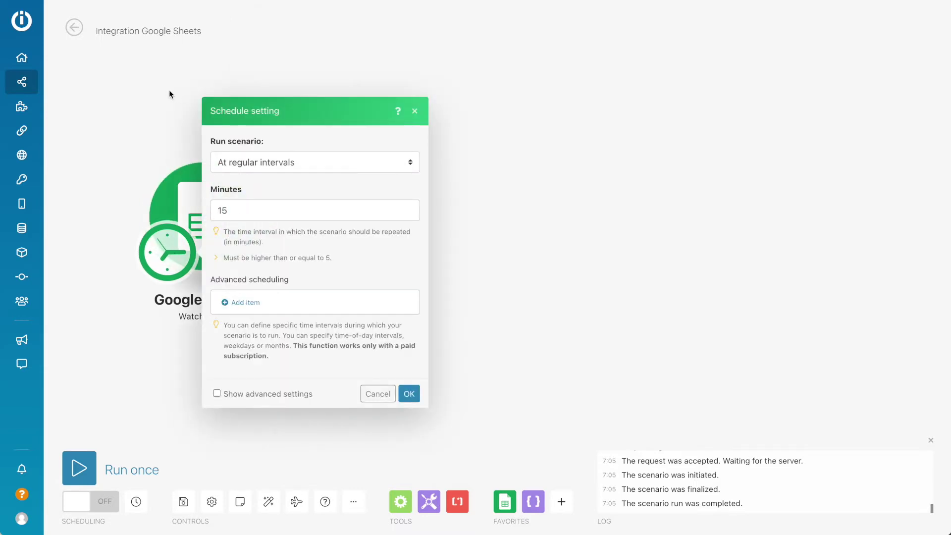
{"action": "left_click", "coordinate": [170, 94]}
{"action": "left_click", "coordinate": [203, 215]}
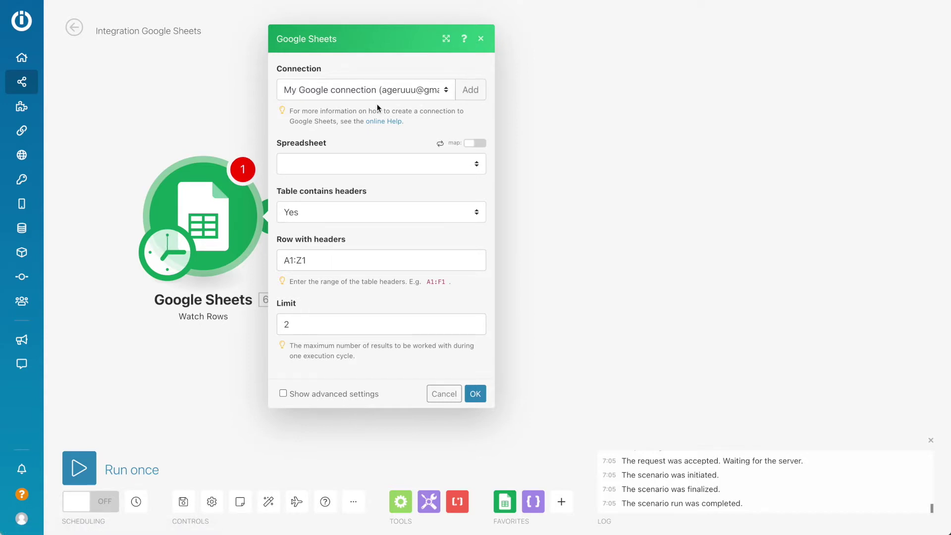
{"action": "left_click", "coordinate": [317, 154]}
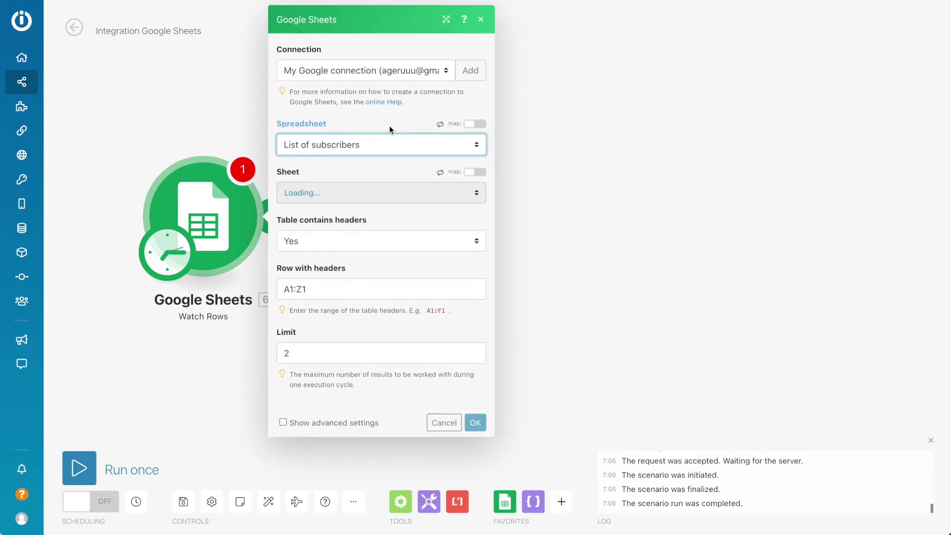
{"action": "left_click", "coordinate": [411, 192]}
{"action": "left_click", "coordinate": [409, 207]}
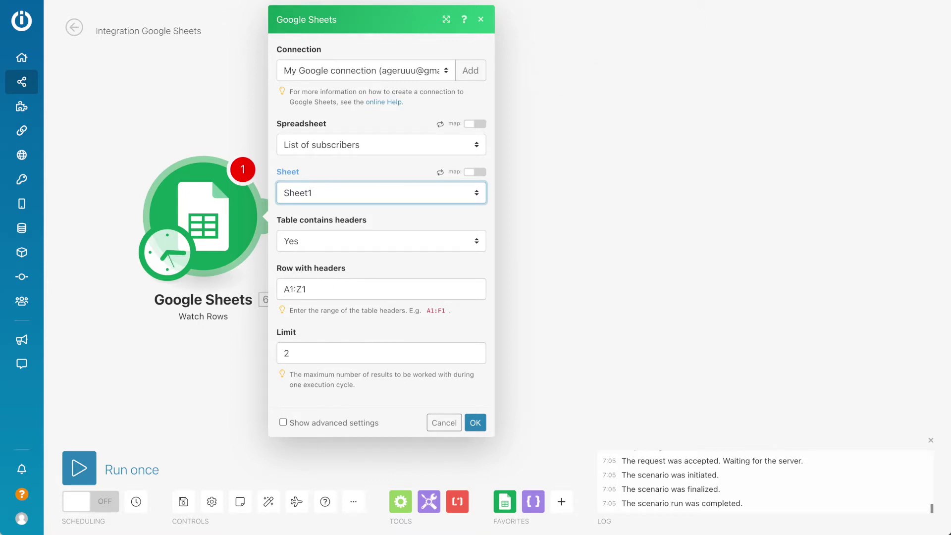
Step: Keep Table contains headers set to Yes, set Limit to 1, and save the trigger
{"action": "left_click", "coordinate": [198, 1]}
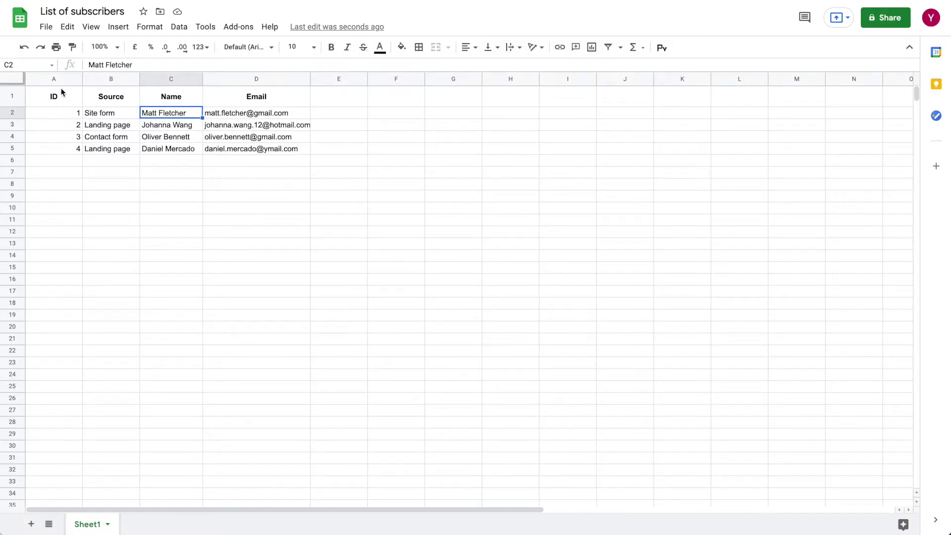
{"action": "left_click", "coordinate": [15, 96]}
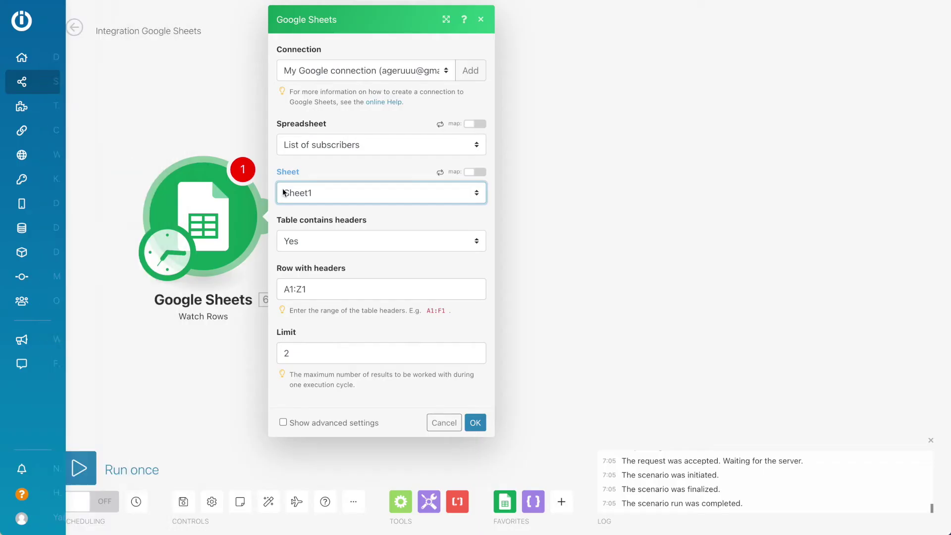
{"action": "left_click", "coordinate": [389, 233]}
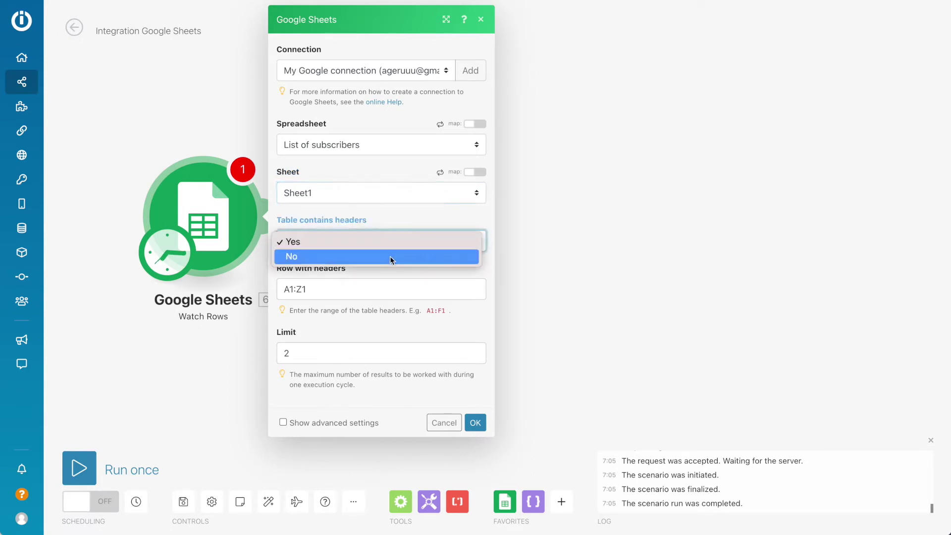
{"action": "left_click", "coordinate": [391, 257]}
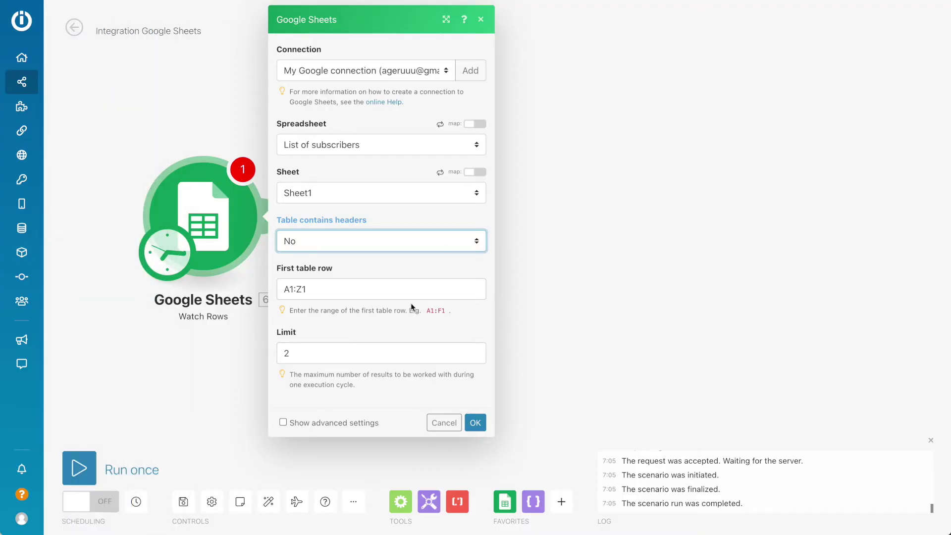
{"action": "left_click", "coordinate": [378, 241]}
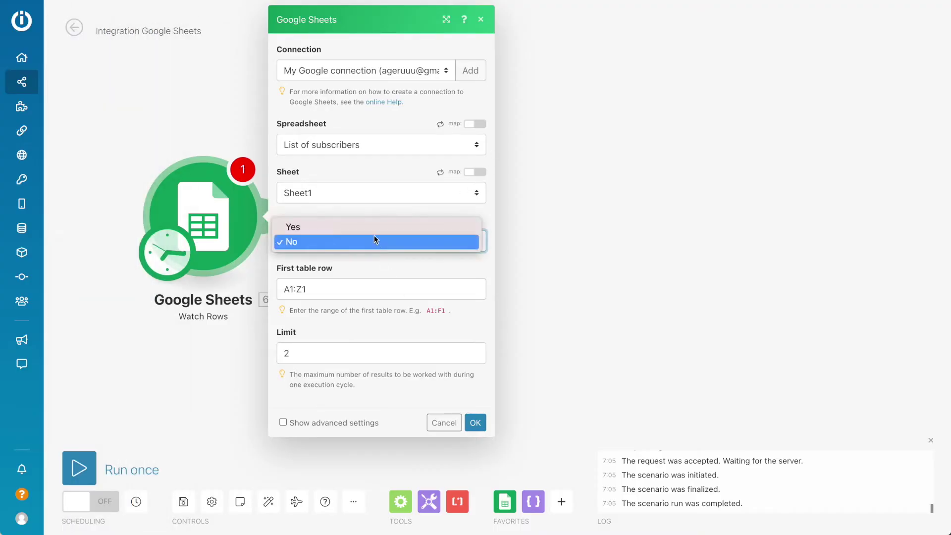
{"action": "left_click", "coordinate": [373, 228]}
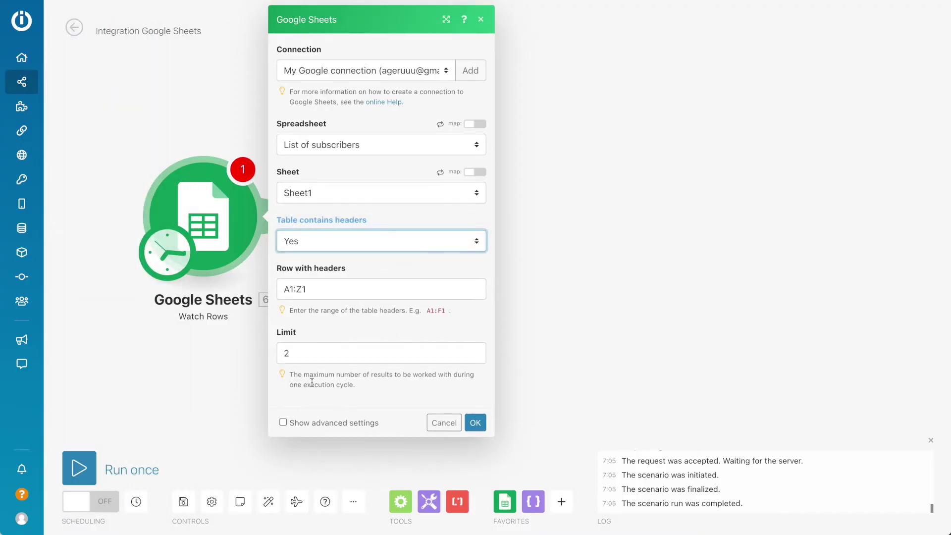
{"action": "left_click", "coordinate": [312, 355]}
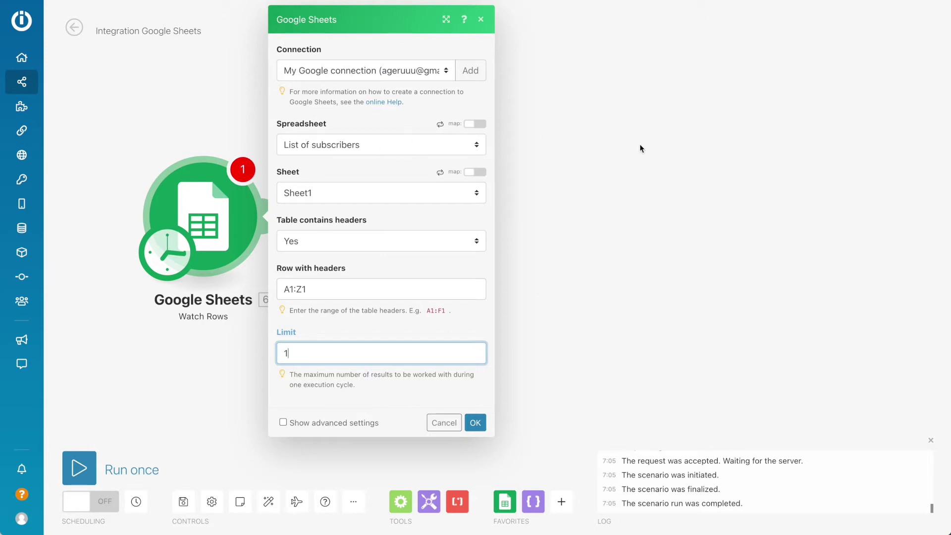
{"action": "left_click", "coordinate": [476, 422]}
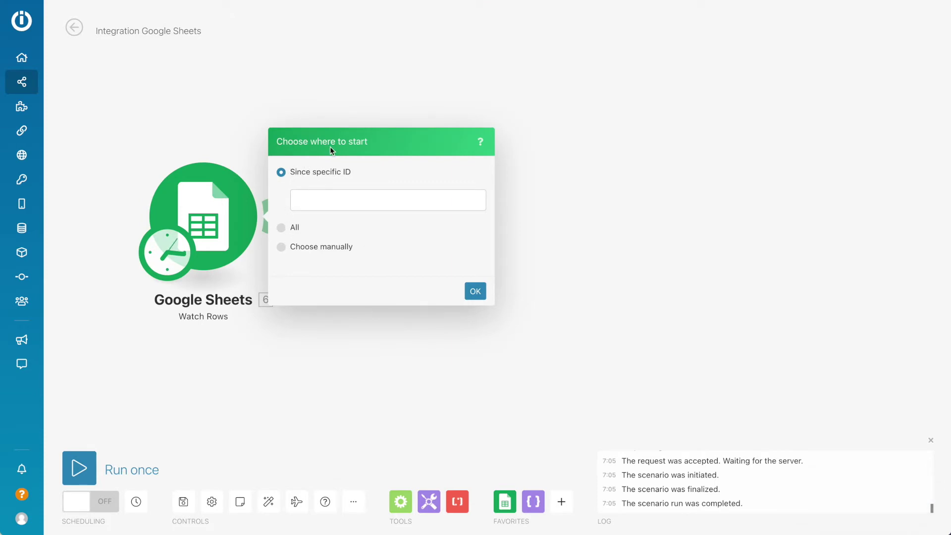
Step: Start the trigger from All rows and add an empty module after it
{"action": "left_click", "coordinate": [292, 229]}
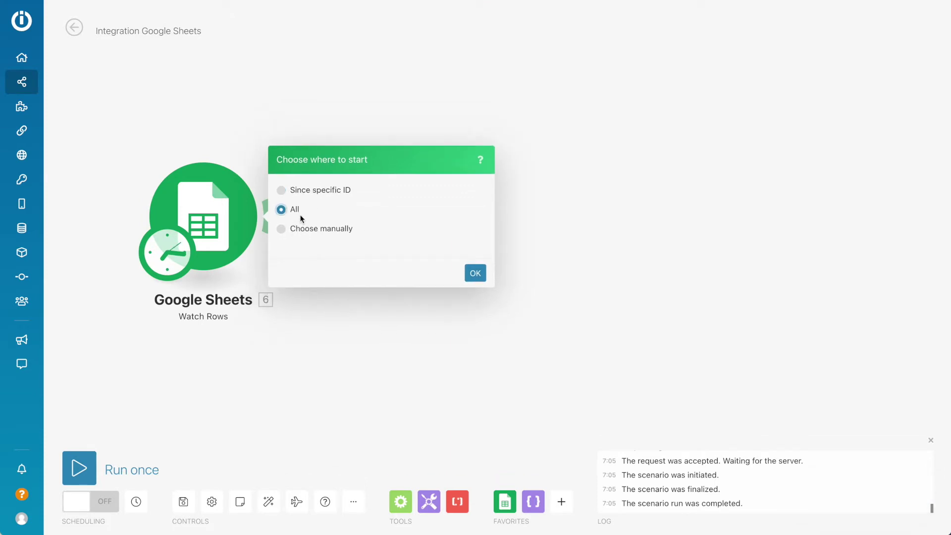
{"action": "left_click", "coordinate": [315, 191]}
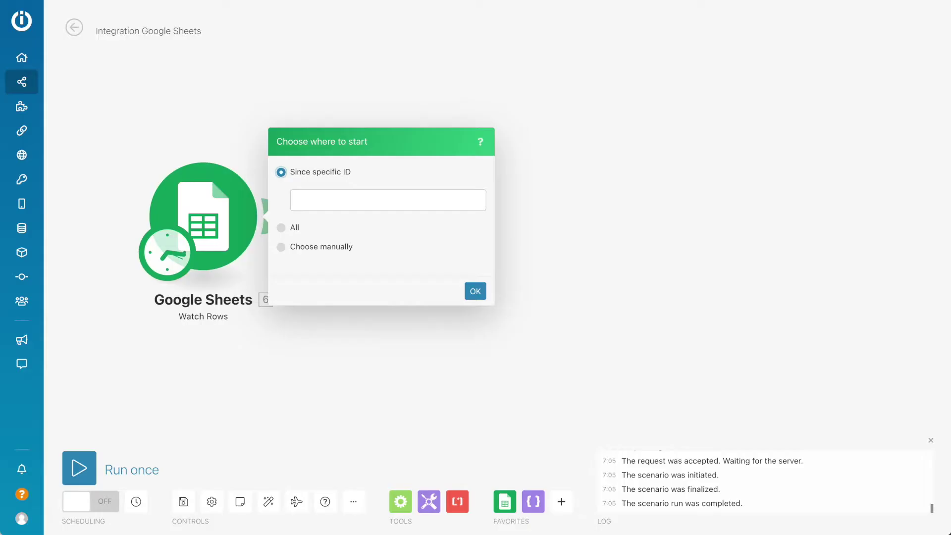
{"action": "left_click", "coordinate": [315, 201]}
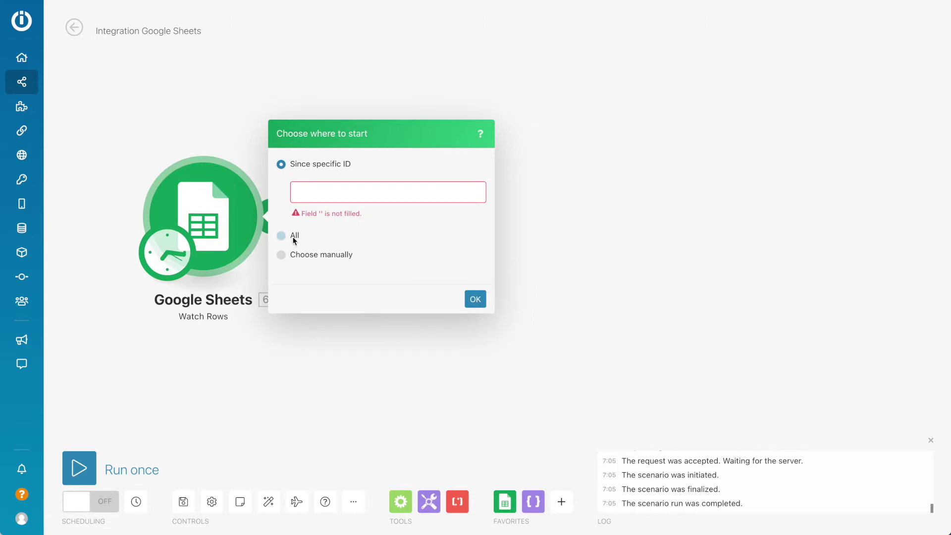
{"action": "left_click", "coordinate": [291, 236]}
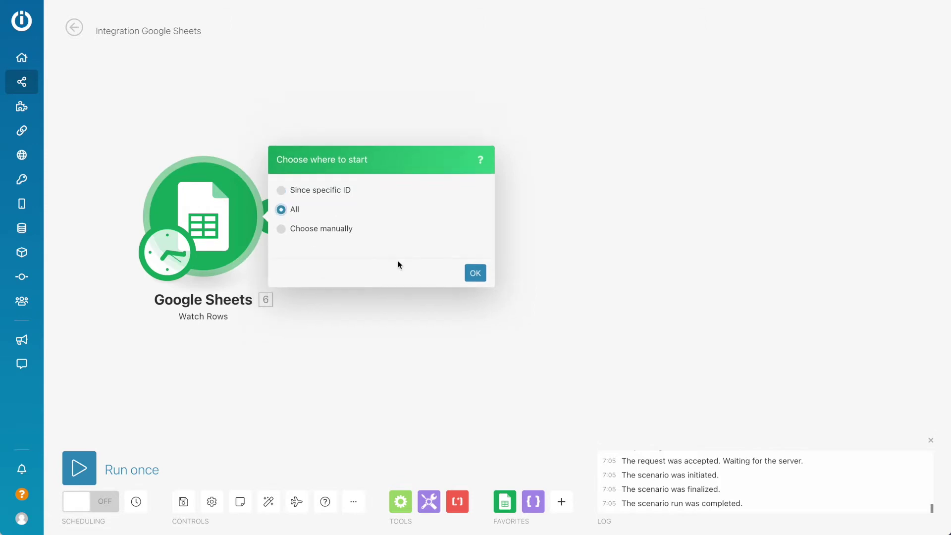
{"action": "left_click", "coordinate": [475, 273]}
{"action": "left_click", "coordinate": [272, 216]}
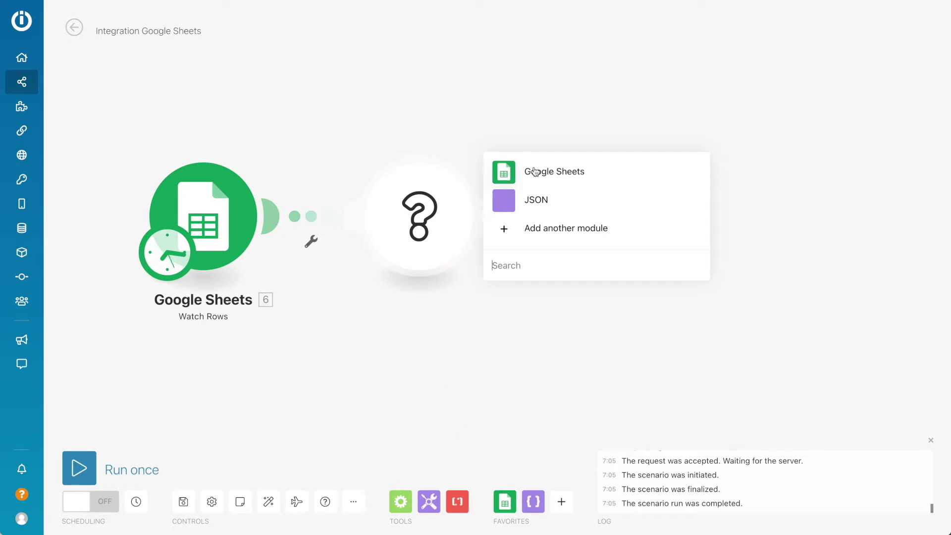
Step: Add a JSON Aggregate to JSON module and begin a new data structure for it
{"action": "left_click", "coordinate": [537, 209]}
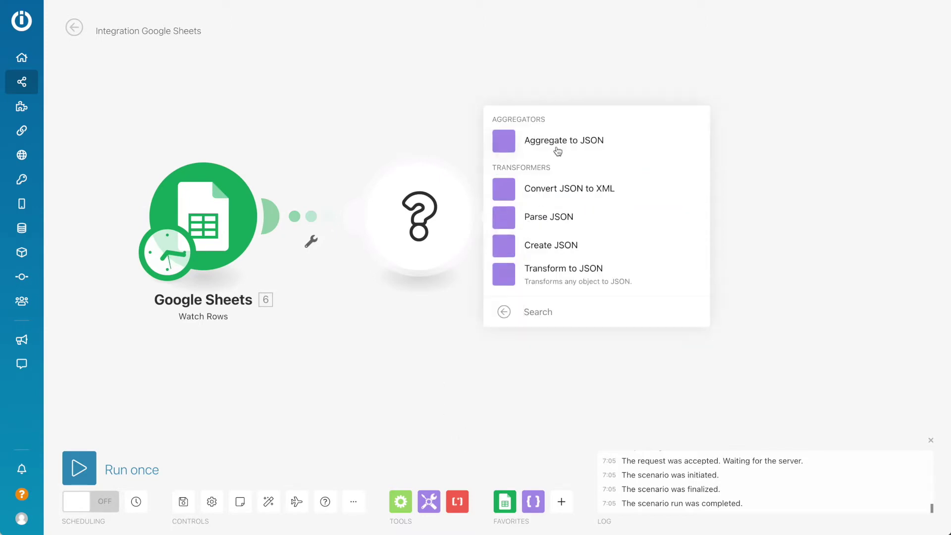
{"action": "left_click", "coordinate": [586, 143]}
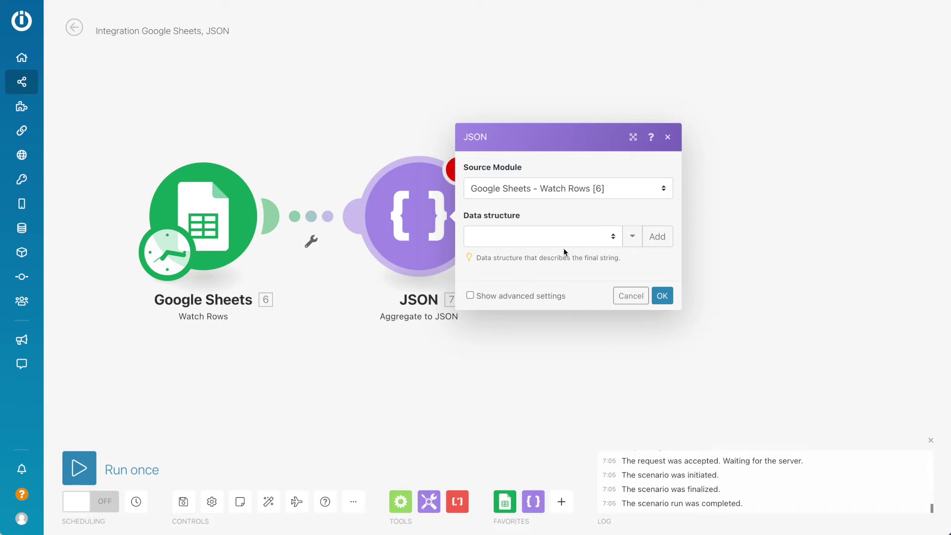
{"action": "left_click", "coordinate": [656, 236]}
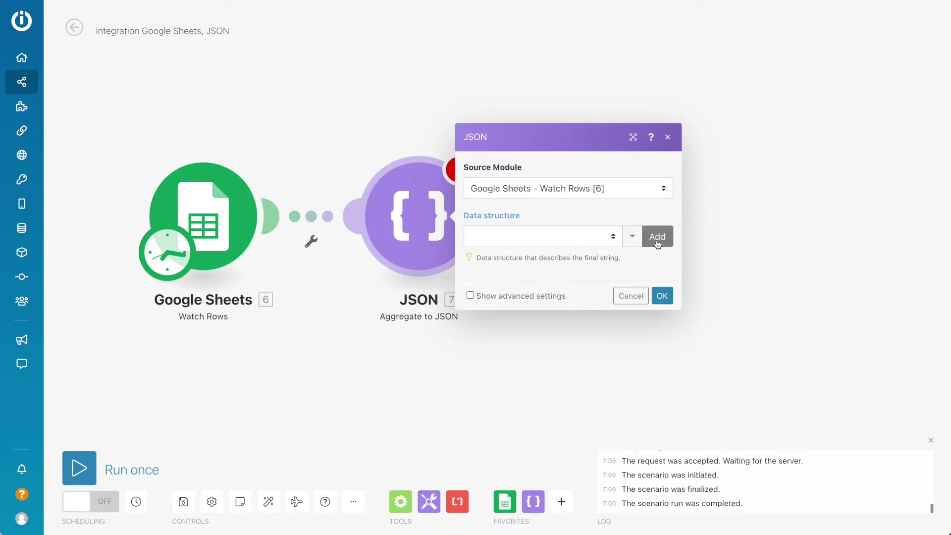
Step: Name the data structure 'List of Subscribers' and add a Name field
{"action": "left_click", "coordinate": [764, 178]}
{"action": "triple_click", "coordinate": [764, 177]}
{"action": "type", "text": "Lis"}
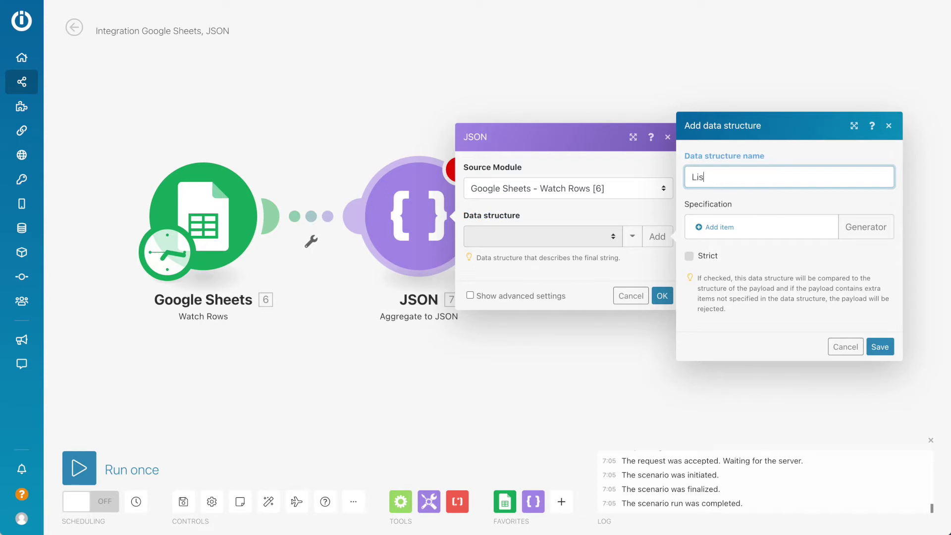
{"action": "type", "text": "t of Subscribers"}
{"action": "left_click", "coordinate": [716, 228]}
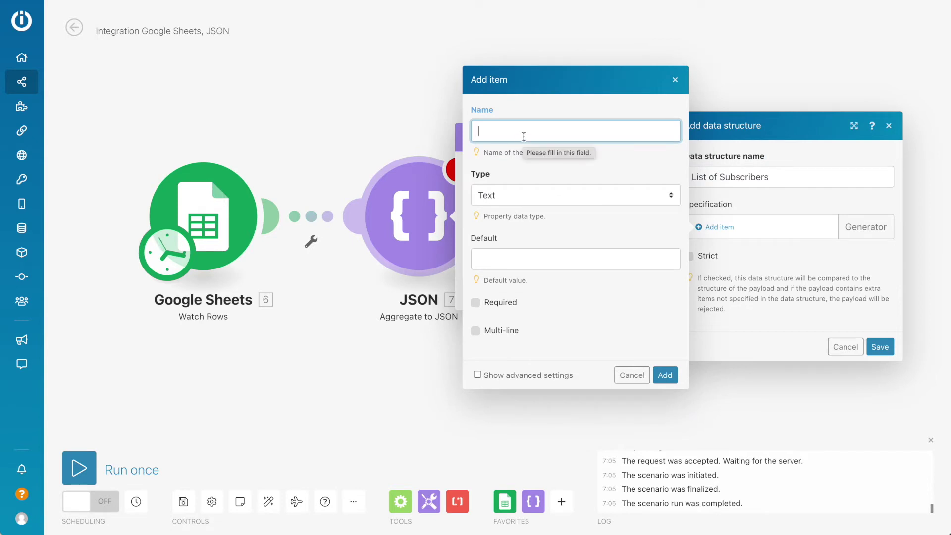
{"action": "type", "text": "Na"}
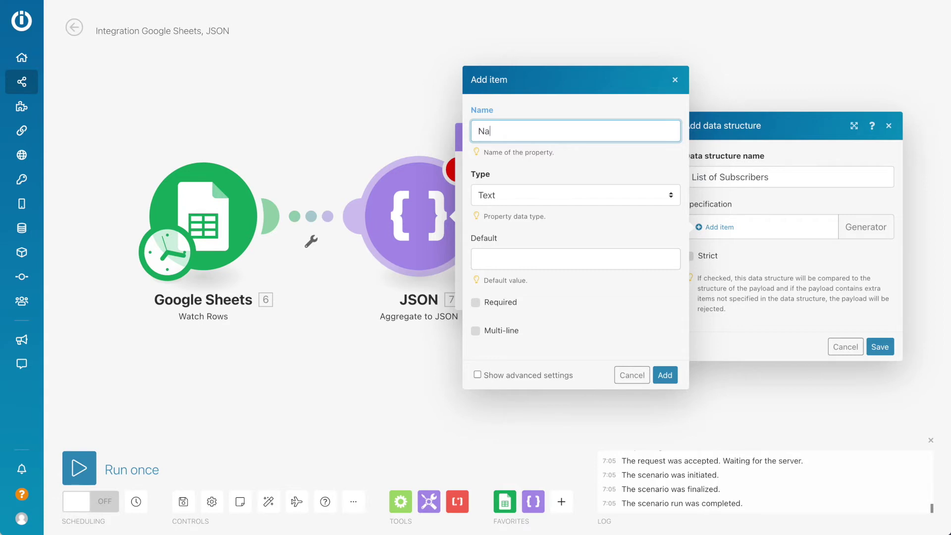
{"action": "key", "text": "Return"}
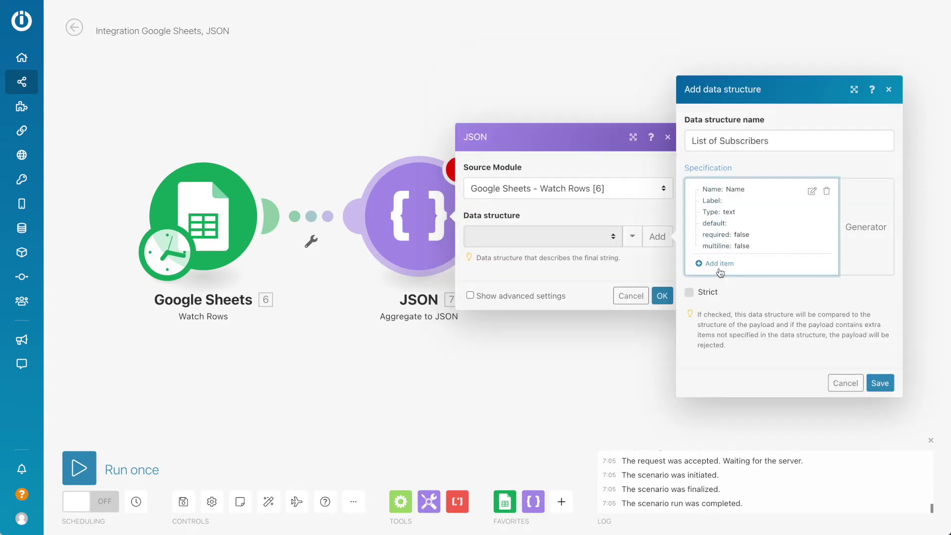
Step: Add Email and Last name fields to the structure
{"action": "left_click", "coordinate": [717, 264]}
{"action": "type", "text": "Email"}
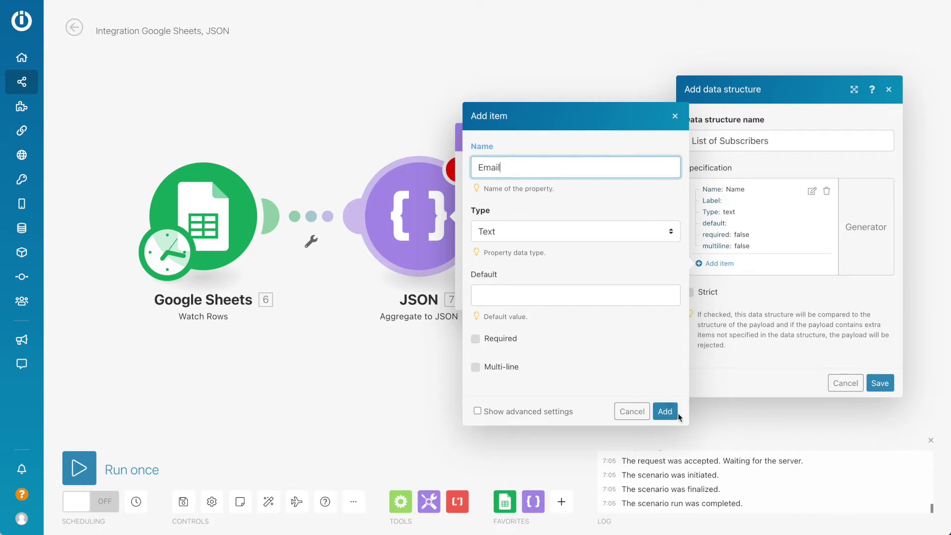
{"action": "left_click", "coordinate": [664, 411]}
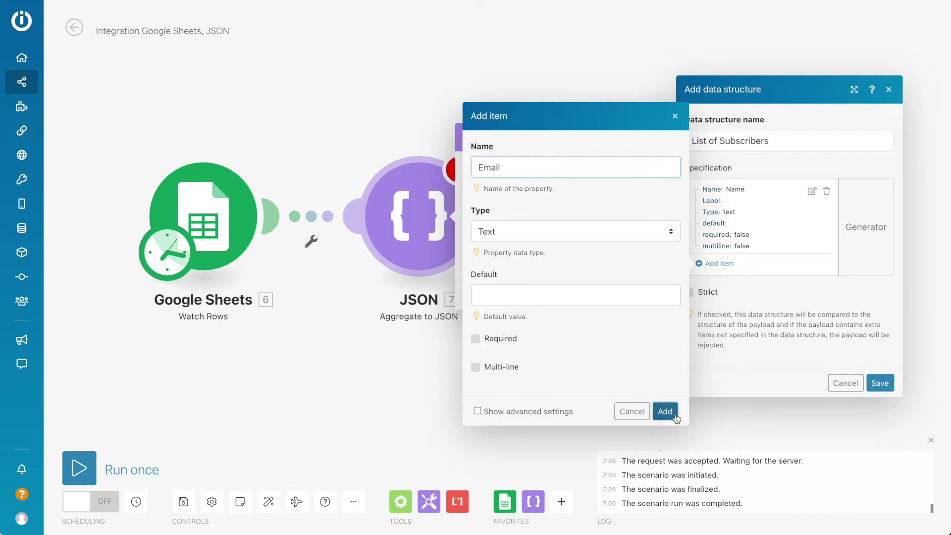
{"action": "left_click", "coordinate": [715, 301]}
{"action": "type", "text": "Last name"}
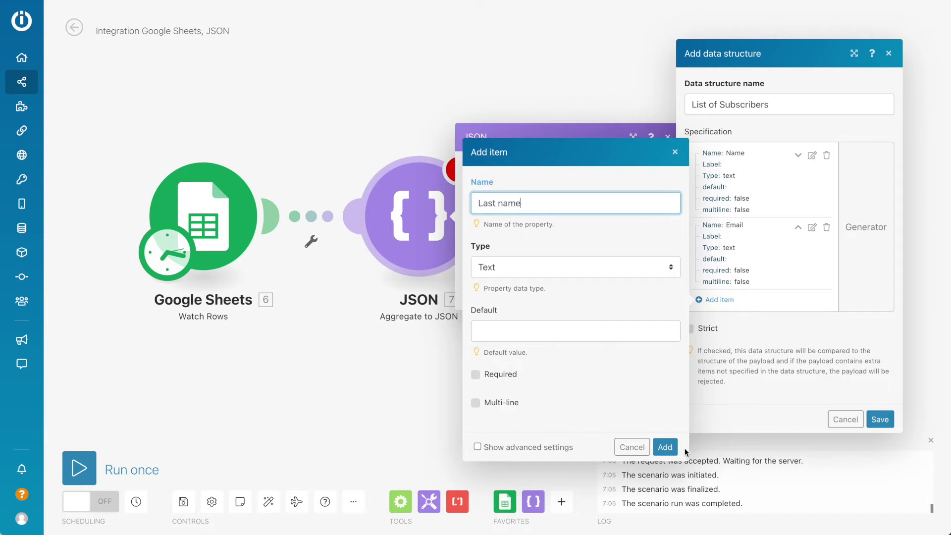
{"action": "left_click", "coordinate": [665, 446]}
Step: Move Last name above Email, rename Name to First name, and save the structure
{"action": "left_click", "coordinate": [797, 266]}
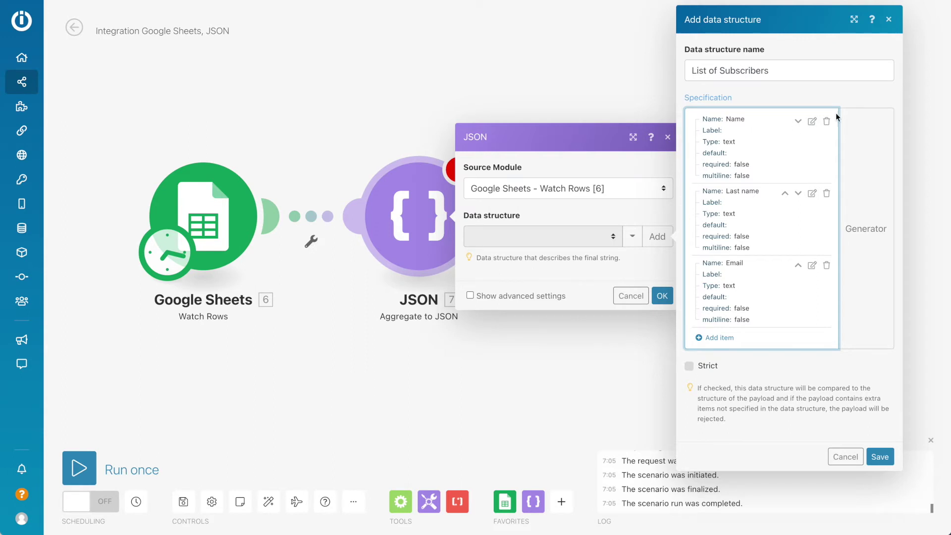
{"action": "left_click", "coordinate": [812, 122]}
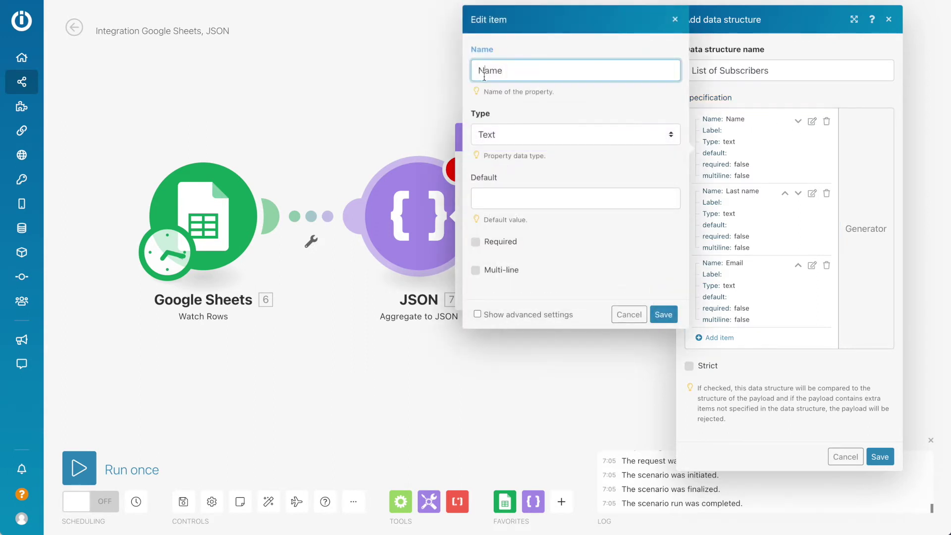
{"action": "left_click", "coordinate": [880, 456]}
{"action": "left_click", "coordinate": [879, 456]}
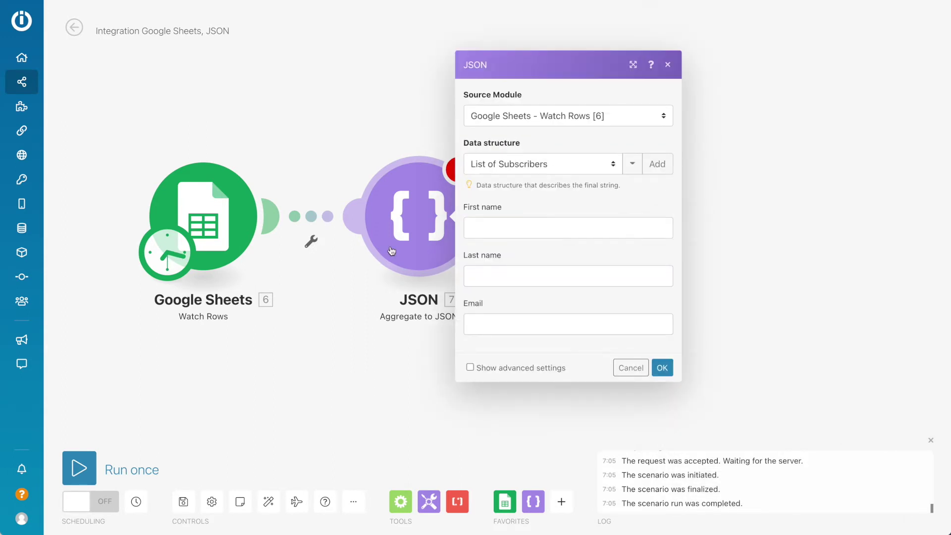
Step: Map Name (C) to First name and Email (D) to Email, then run the scenario once
{"action": "left_click", "coordinate": [527, 226]}
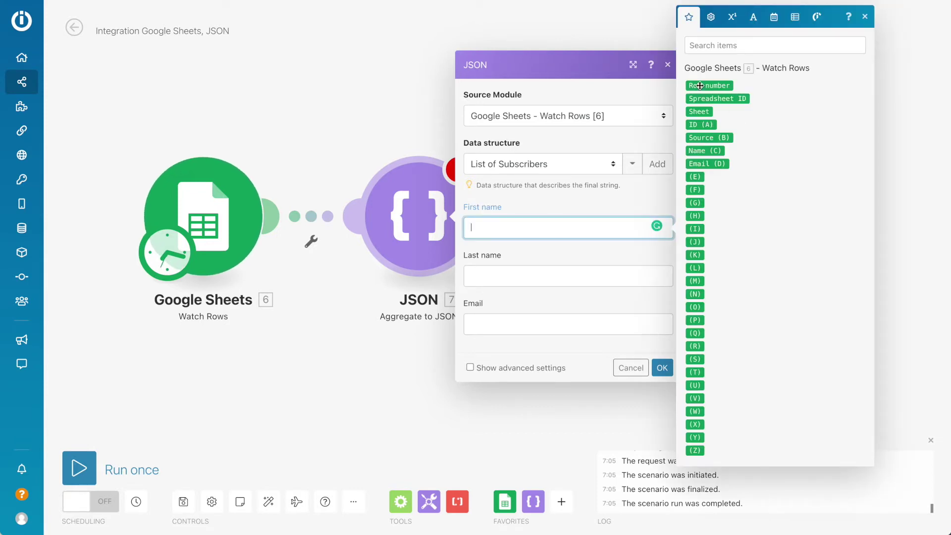
{"action": "left_click", "coordinate": [704, 151]}
{"action": "left_click", "coordinate": [506, 273]}
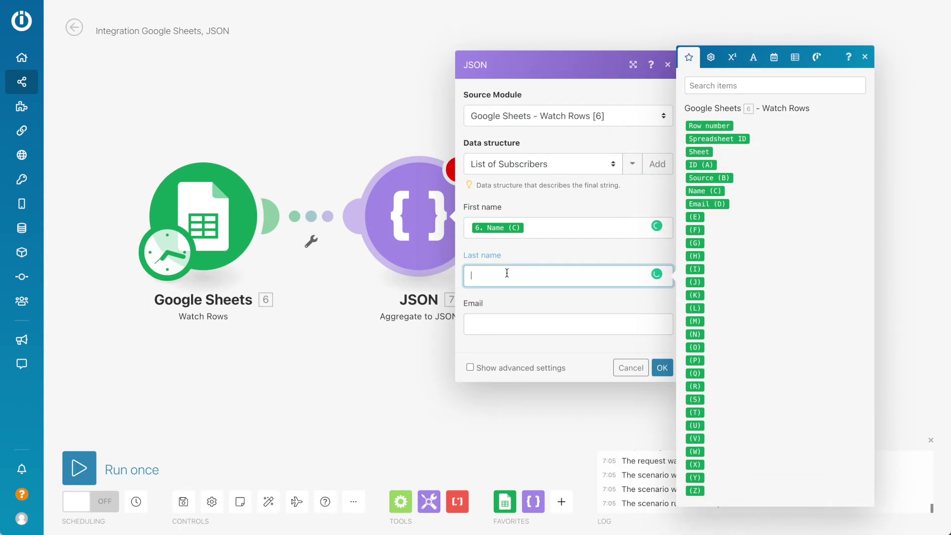
{"action": "left_click", "coordinate": [505, 327]}
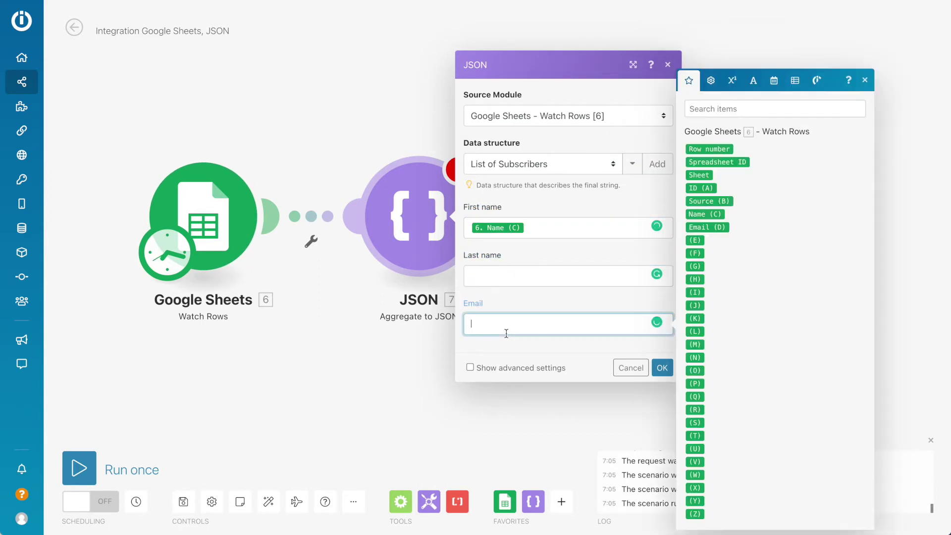
{"action": "left_click", "coordinate": [714, 229]}
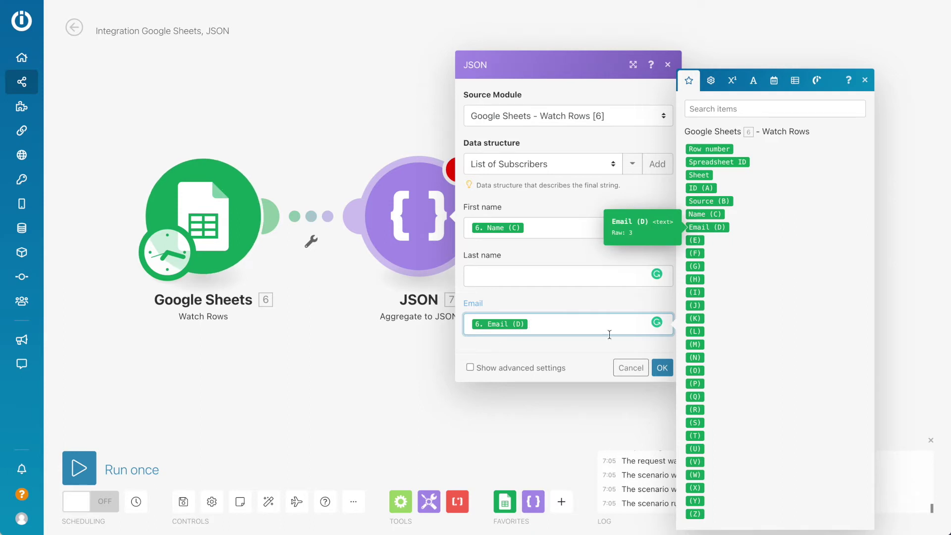
{"action": "left_click", "coordinate": [662, 367]}
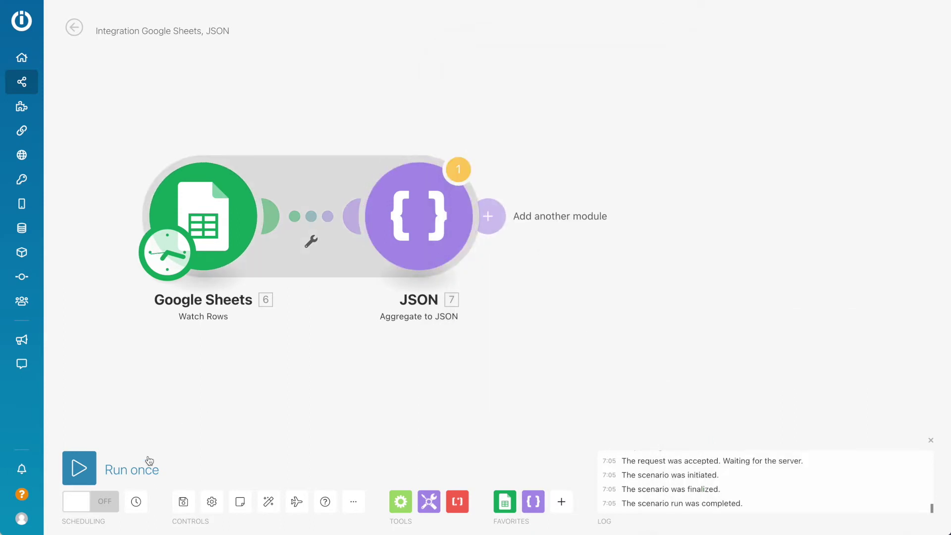
{"action": "left_click", "coordinate": [78, 466]}
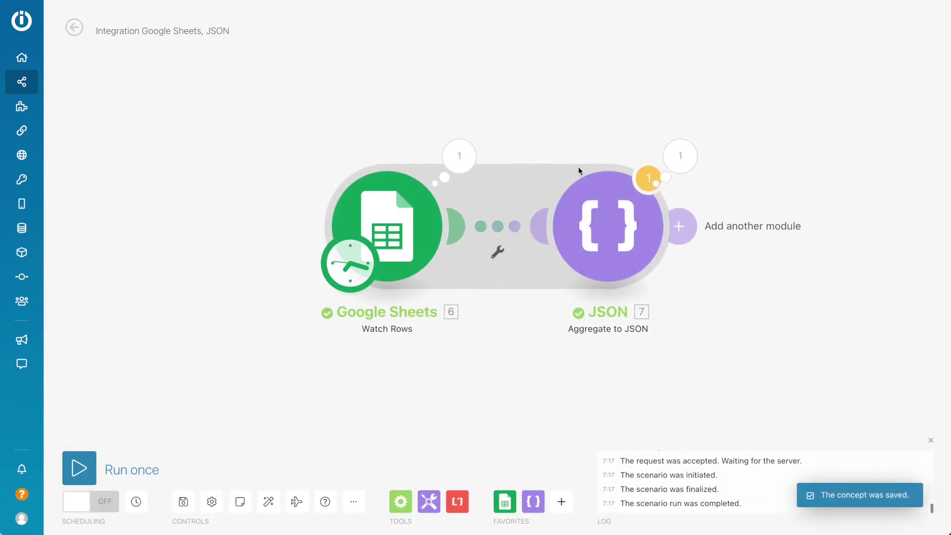
Step: Inspect the Google Sheets and JSON output bundles: Email, First name, empty Last name
{"action": "left_click", "coordinate": [459, 157]}
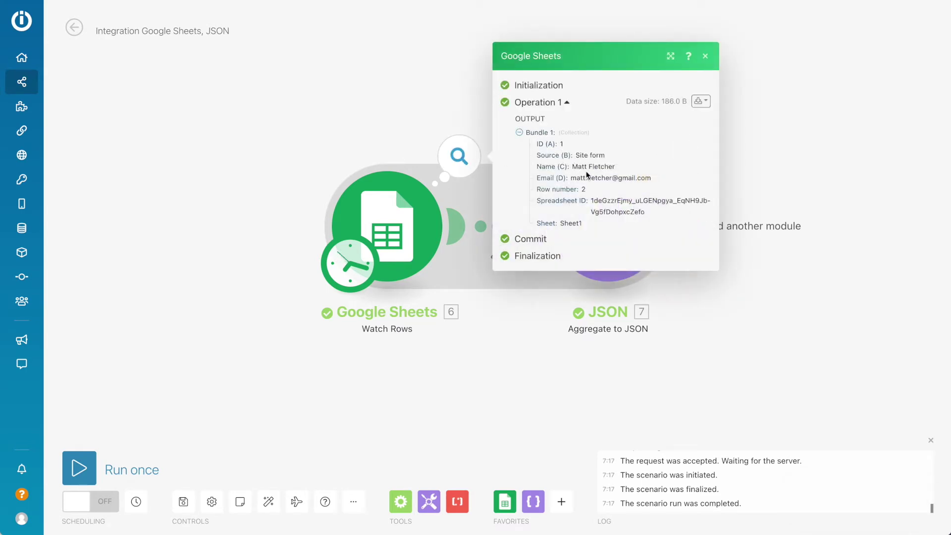
{"action": "left_click", "coordinate": [705, 56]}
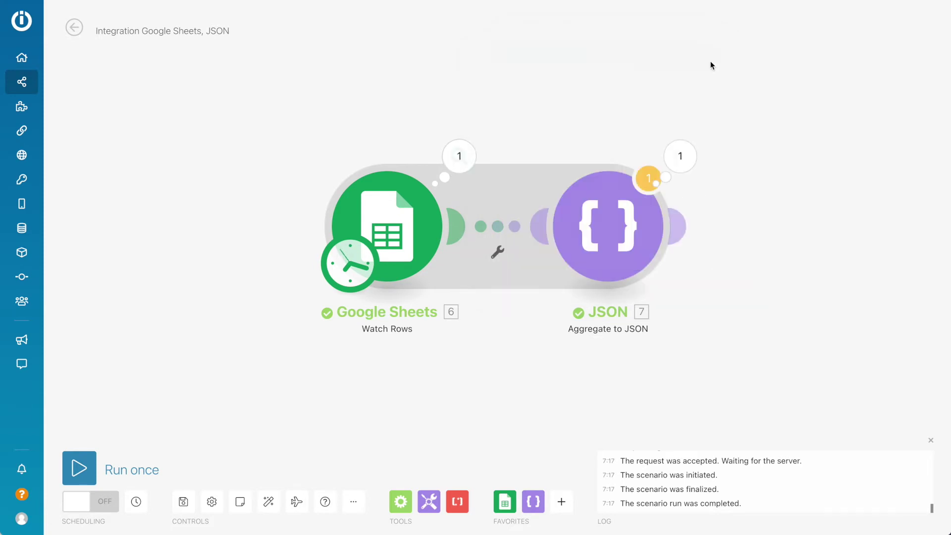
{"action": "left_click", "coordinate": [679, 170]}
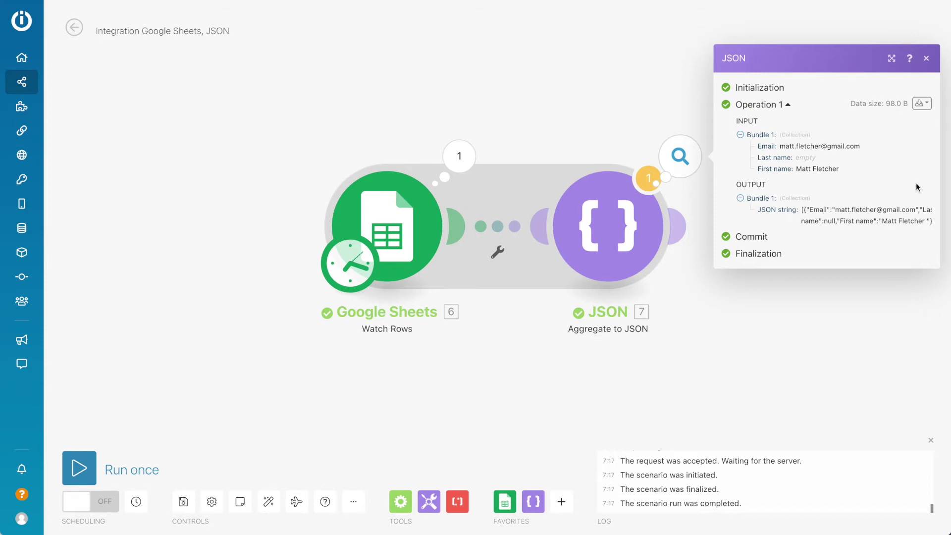
{"action": "left_click", "coordinate": [925, 59]}
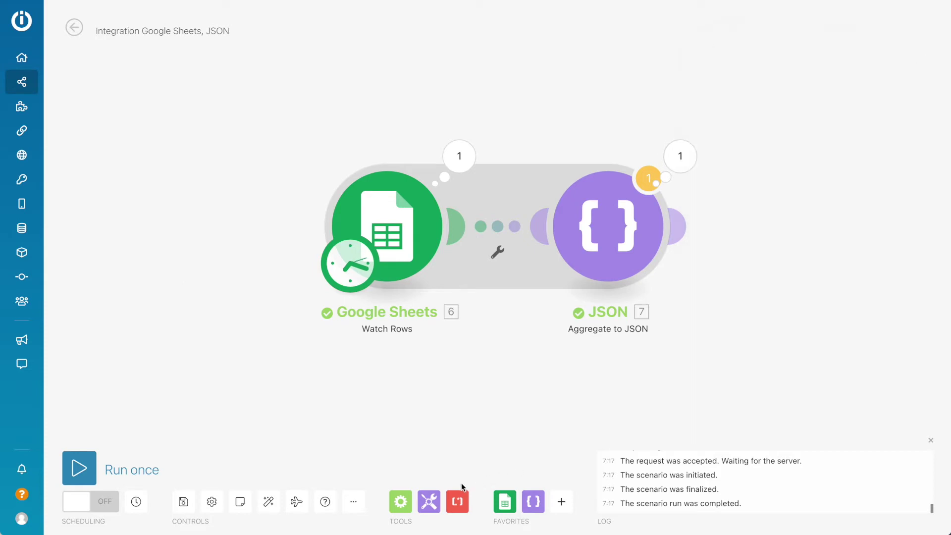
Step: Insert a Text parser Match pattern module between Google Sheets and JSON and open its settings
{"action": "left_click", "coordinate": [456, 501]}
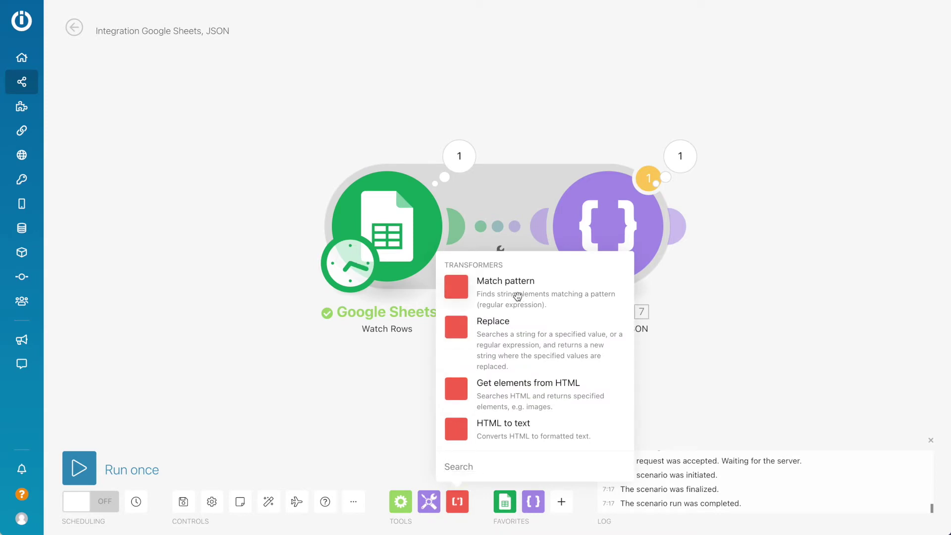
{"action": "left_click", "coordinate": [480, 283]}
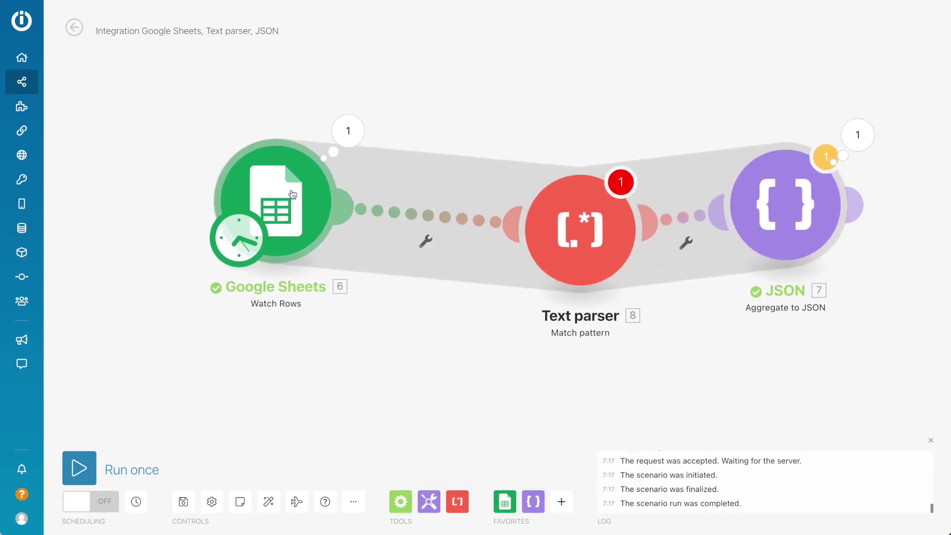
{"action": "left_click_drag", "start_coordinate": [550, 241], "coordinate": [469, 238]}
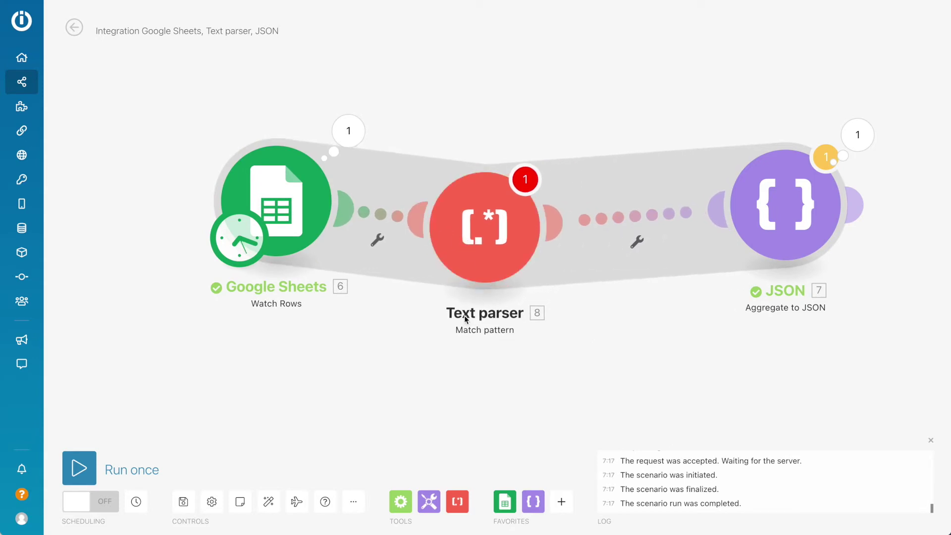
{"action": "left_click", "coordinate": [485, 207]}
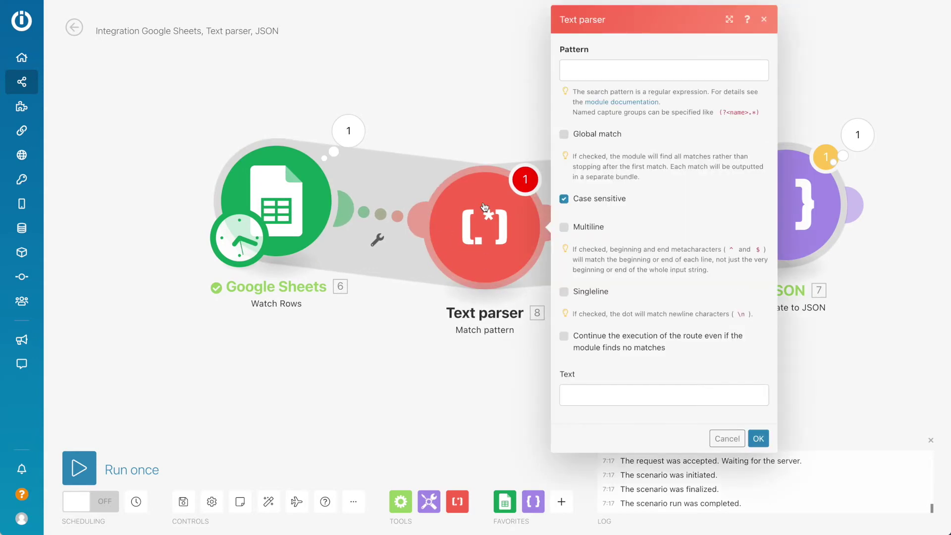
Step: Put the regex ^(\w+)\W?((?<=\W).+(?=\W))?\W?(\w+)?$ into the Pattern field
{"action": "left_click", "coordinate": [602, 75]}
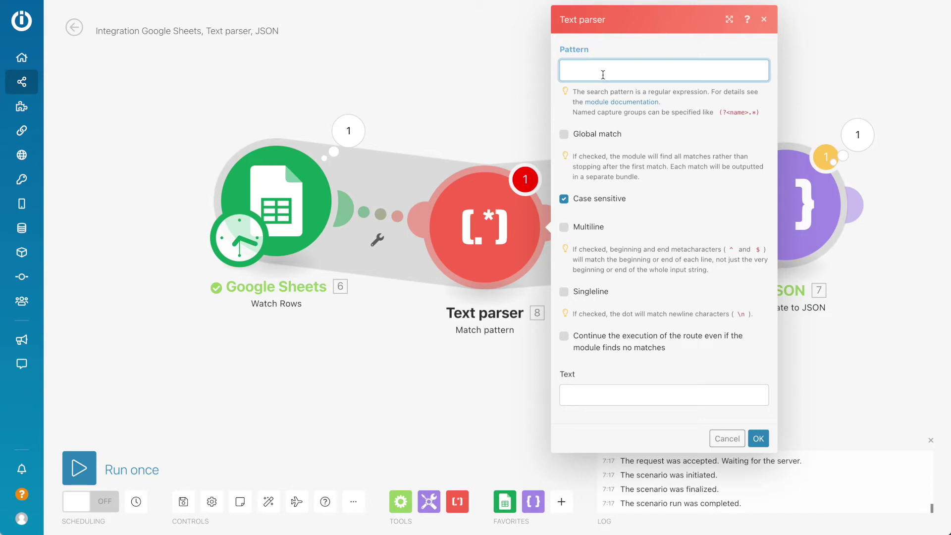
{"action": "type", "text": "^(\\w+)\\W?((?<=\\W)\\+(?=\\W))?\\W?(\\w+)?$"}
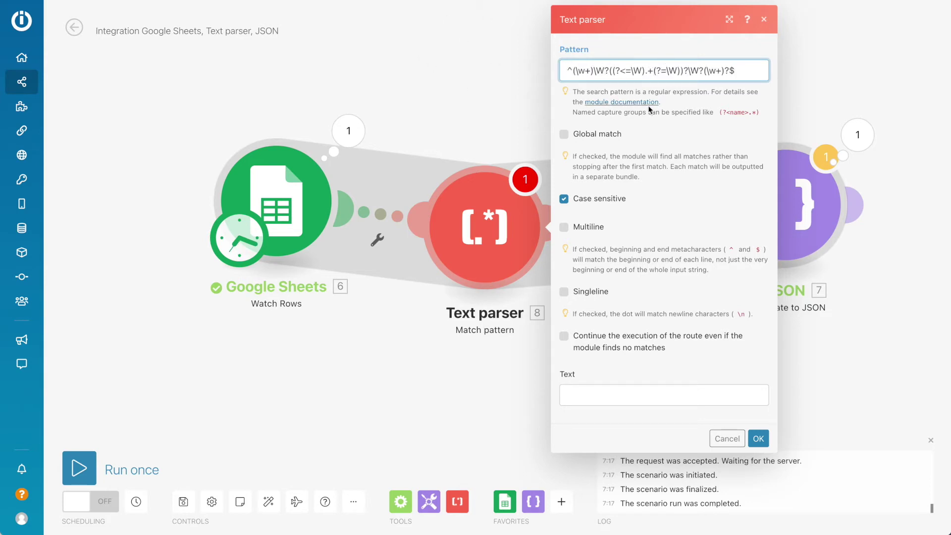
{"action": "key", "text": "ctrl+a"}
{"action": "key", "text": "super+c"}
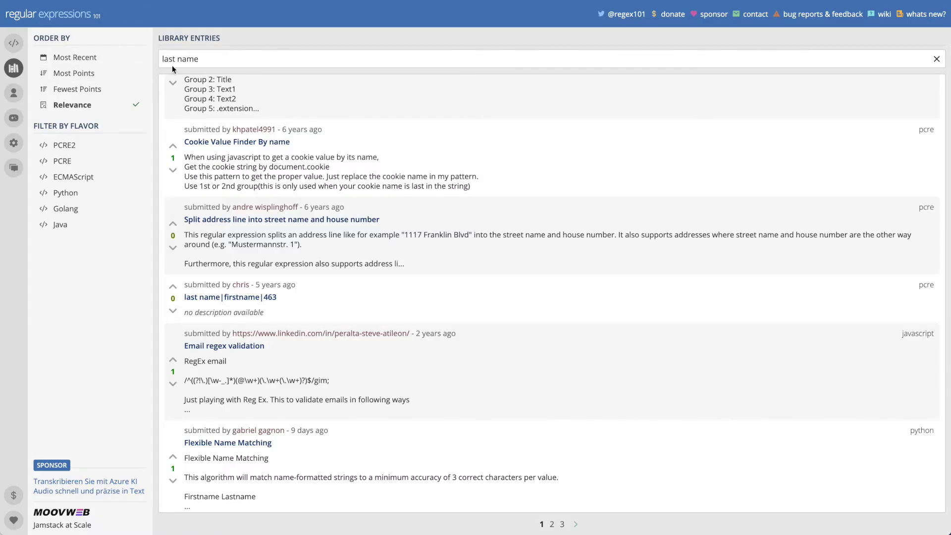
Step: Search the regex101 library for 'name split' instead of 'last name' and browse the results
{"action": "scroll", "coordinate": [247, 128], "scroll_direction": "up", "scroll_amount": 2}
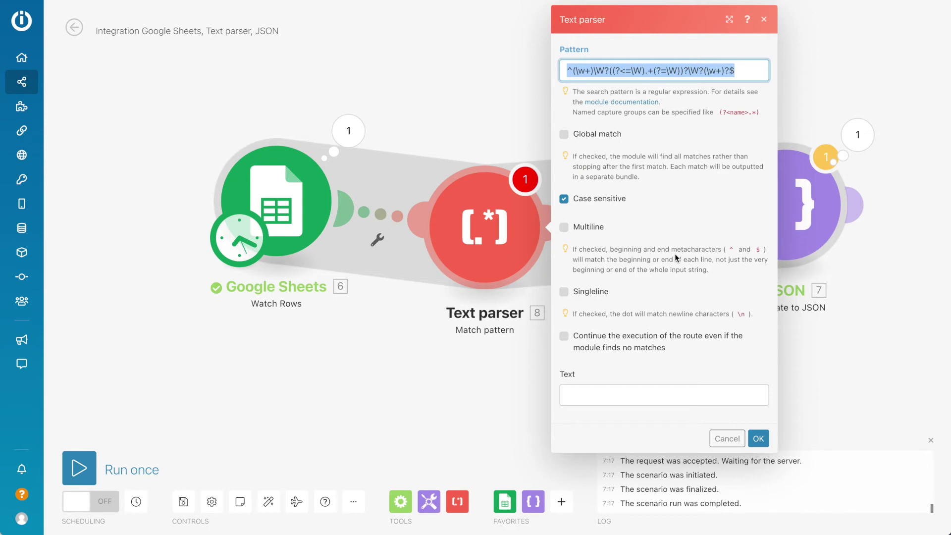
{"action": "key", "text": "ctrl+Tab"}
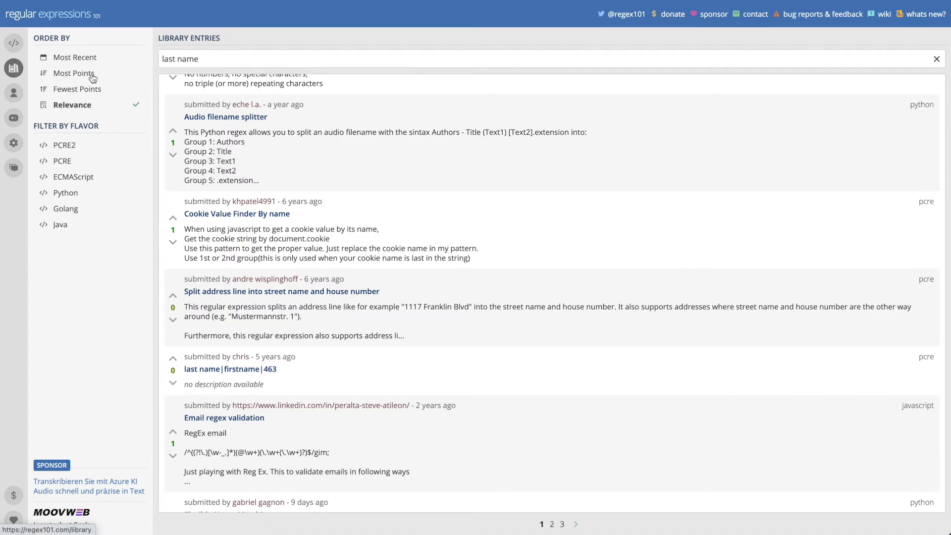
{"action": "triple_click", "coordinate": [254, 57]}
{"action": "scroll", "coordinate": [261, 254], "scroll_direction": "up", "scroll_amount": 5}
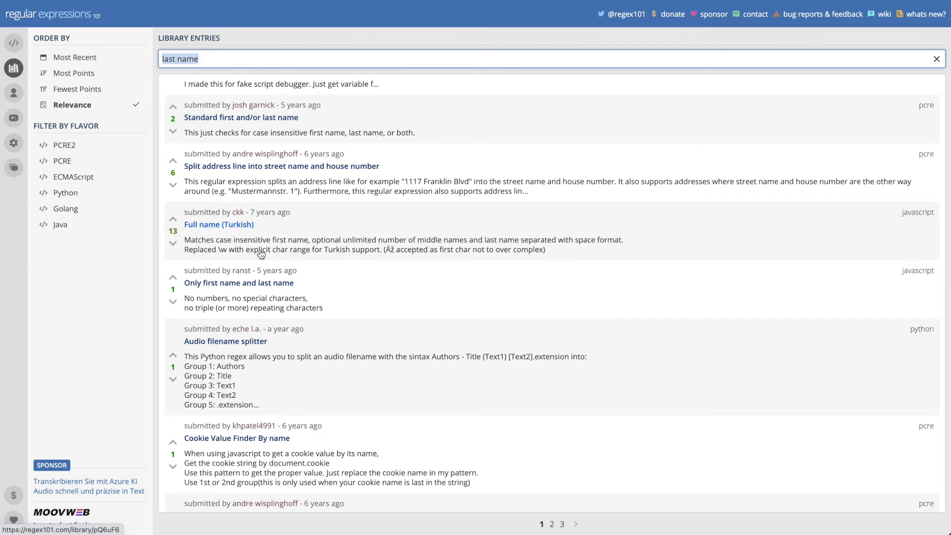
{"action": "type", "text": "name split"}
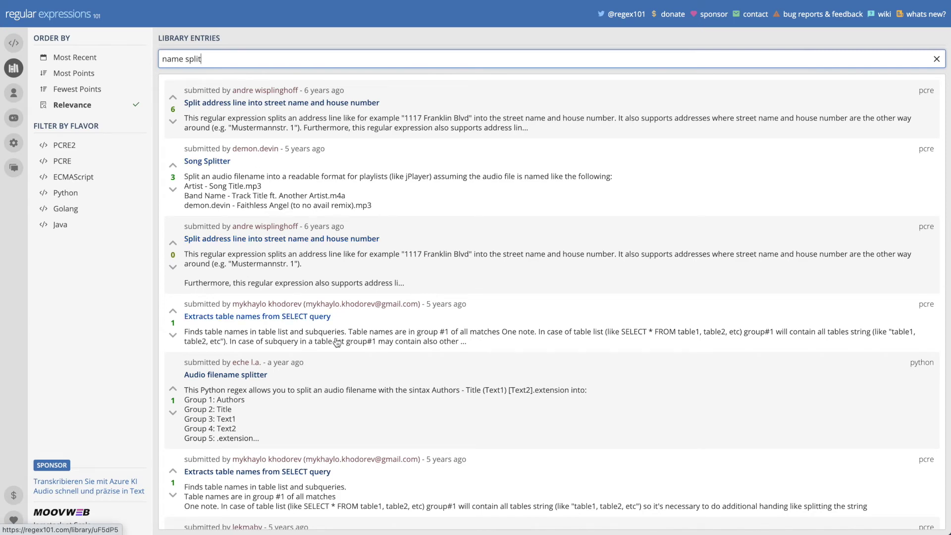
{"action": "scroll", "coordinate": [337, 342], "scroll_direction": "down", "scroll_amount": 1}
{"action": "scroll", "coordinate": [317, 361], "scroll_direction": "down", "scroll_amount": 5}
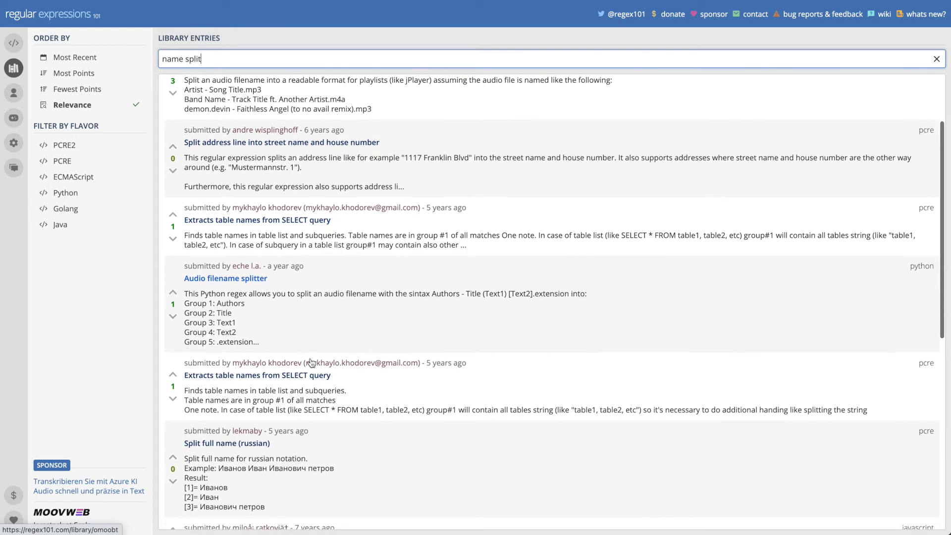
{"action": "scroll", "coordinate": [452, 395], "scroll_direction": "down", "scroll_amount": 2}
Step: Load the 'filename split' library regex into the editor, then browse further down the library
{"action": "left_click", "coordinate": [232, 245]}
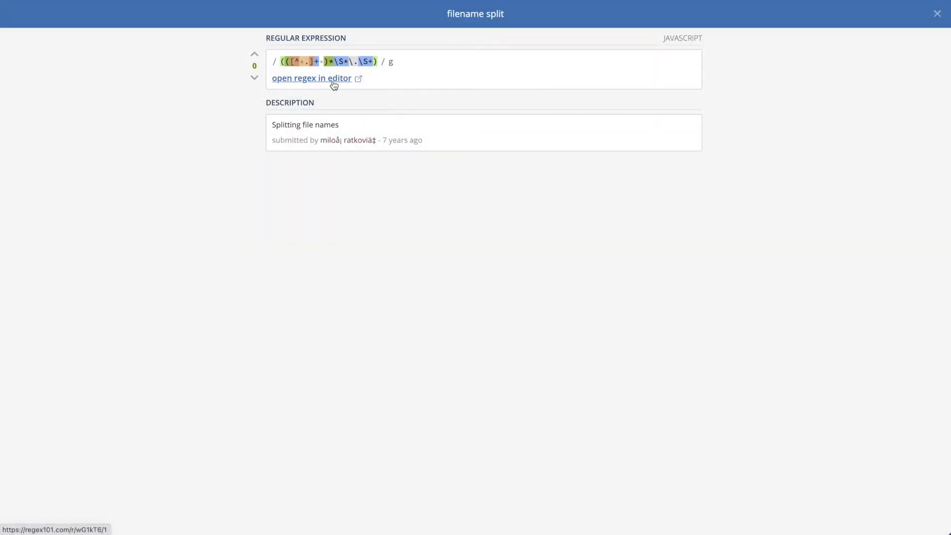
{"action": "left_click", "coordinate": [356, 77]}
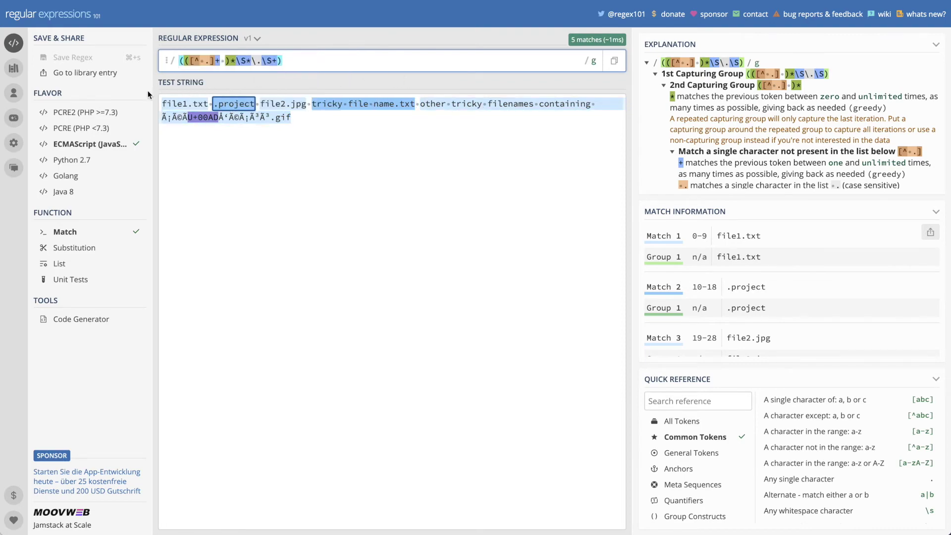
{"action": "scroll", "coordinate": [285, 328], "scroll_direction": "left", "scroll_amount": 5}
{"action": "scroll", "coordinate": [285, 329], "scroll_direction": "left", "scroll_amount": 5}
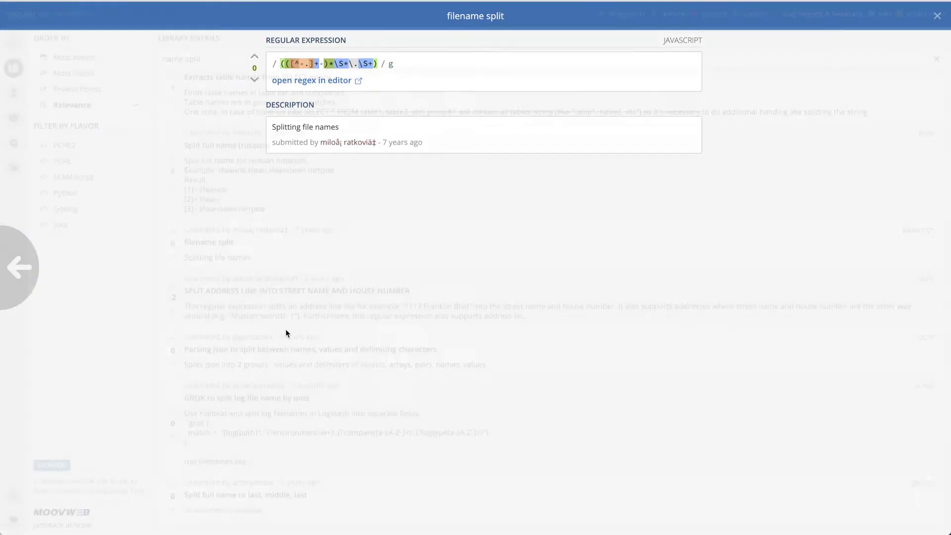
{"action": "scroll", "coordinate": [287, 406], "scroll_direction": "down", "scroll_amount": 2}
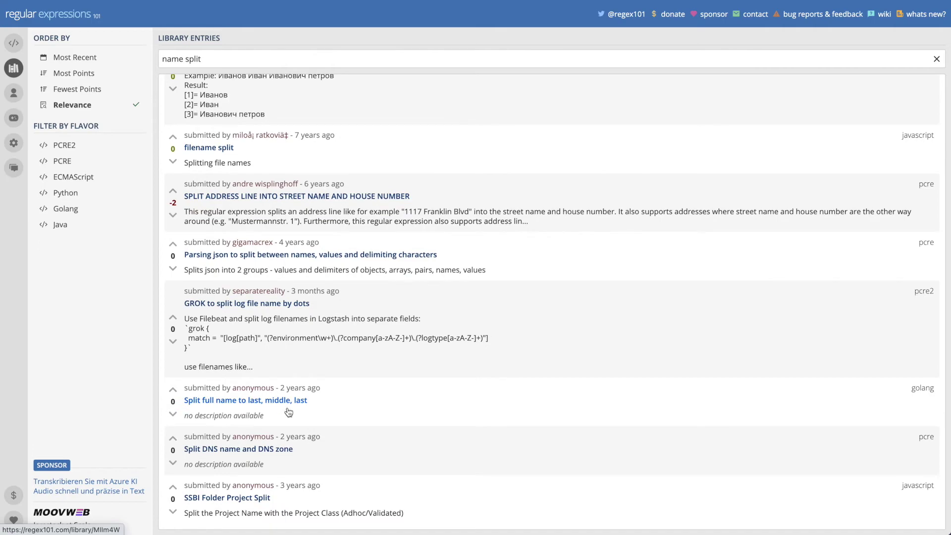
Step: Load the 'Split full name to last, middle, last' regex into the editor and clear its sample strings
{"action": "left_click", "coordinate": [286, 405]}
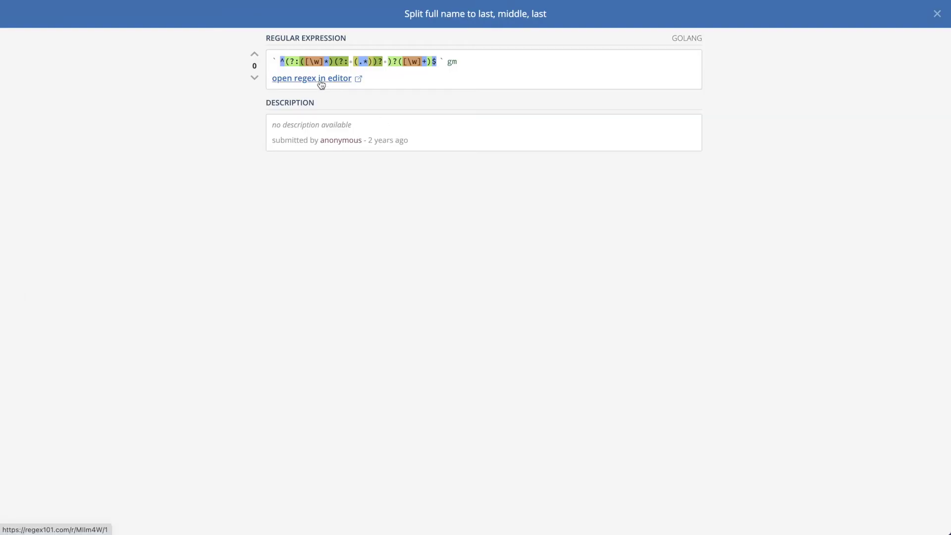
{"action": "left_click", "coordinate": [320, 80]}
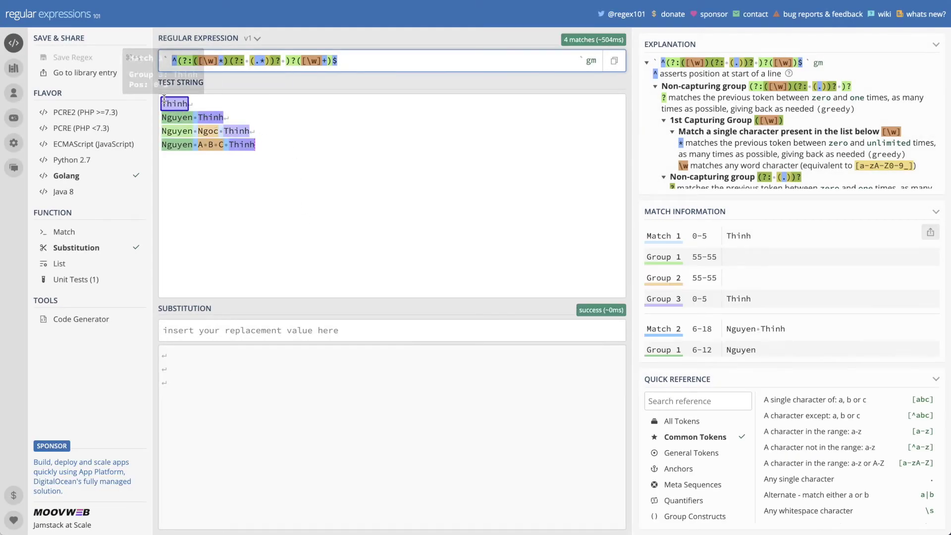
{"action": "mouse_move", "coordinate": [185, 121]}
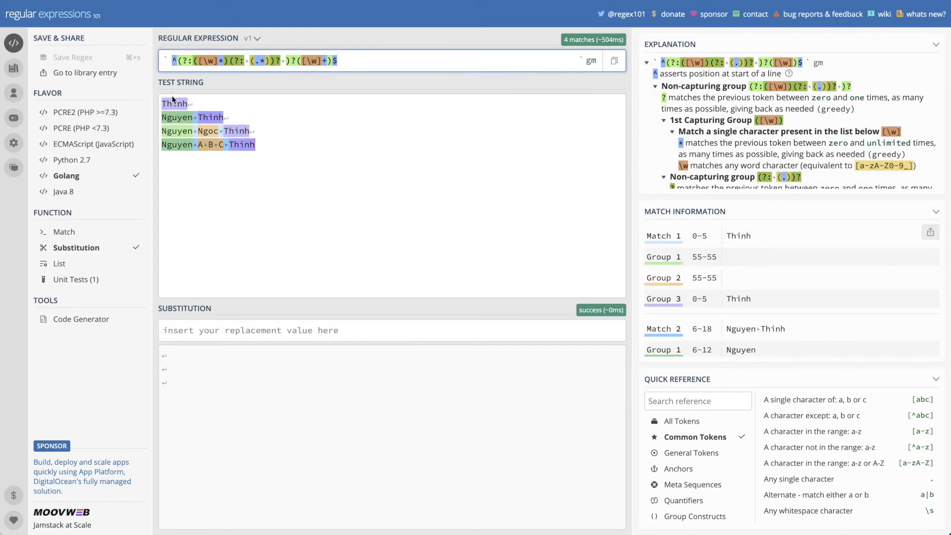
{"action": "left_click_drag", "start_coordinate": [281, 156], "coordinate": [113, 93]}
{"action": "key", "text": "BackSpace"}
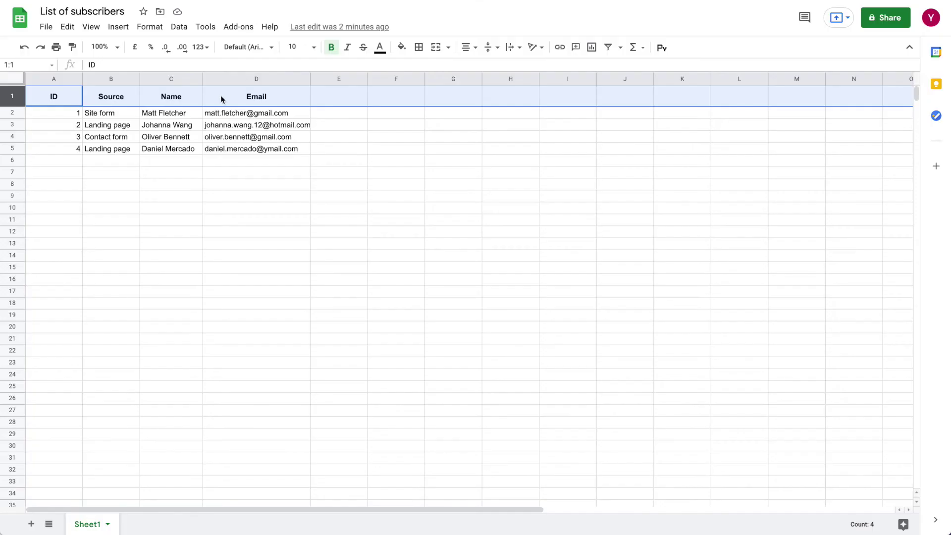
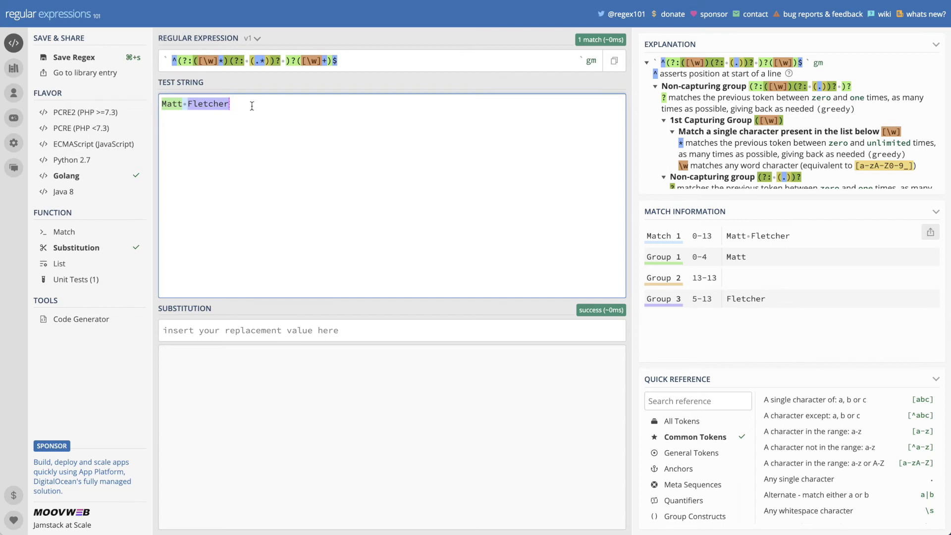
Step: Test the pattern on a pasted subscriber full name and an extra word, then copy the pattern
{"action": "mouse_move", "coordinate": [174, 98]}
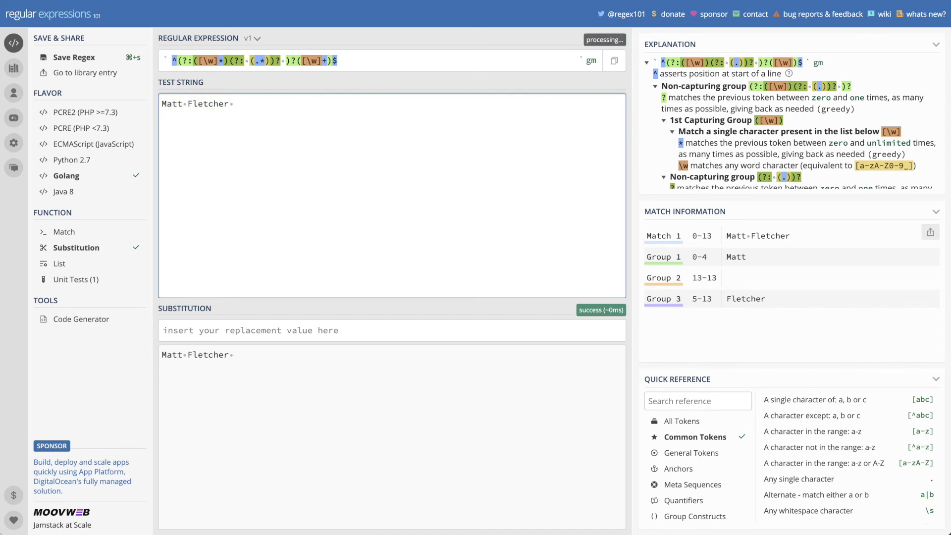
{"action": "type", "text": "Test"}
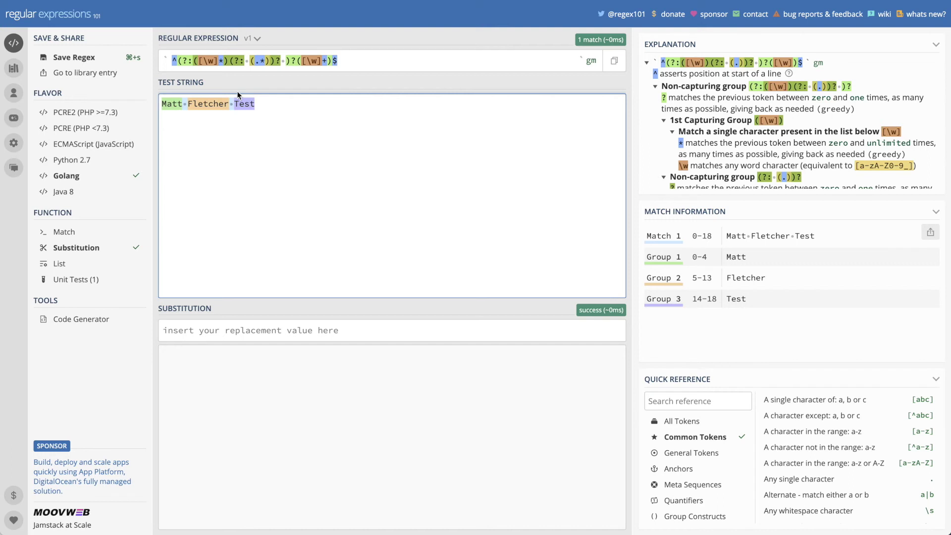
{"action": "key", "text": "BackSpace"}
{"action": "key", "text": "BackSpace"}
{"action": "key", "text": "BackSpace"}
{"action": "key", "text": "BackSpace"}
{"action": "key", "text": "BackSpace"}
{"action": "left_click_drag", "start_coordinate": [342, 60], "coordinate": [155, 49]}
{"action": "key", "text": "super+v"}
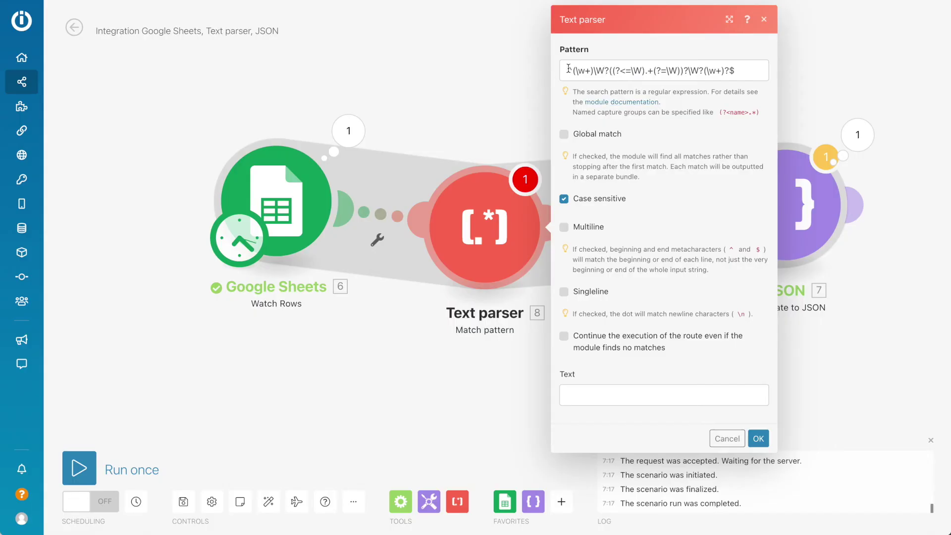
Step: Replace the Text parser's Pattern with the copied full-name regex
{"action": "left_click_drag", "start_coordinate": [753, 70], "coordinate": [570, 61]}
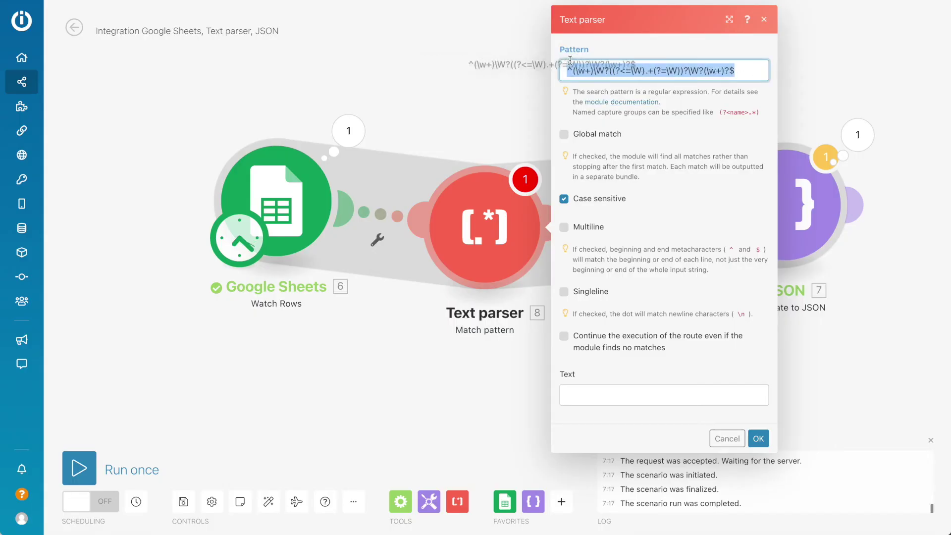
{"action": "type", "text": "^(?:([\\w]*)(?: (.*))? )?([\\w]+)$"}
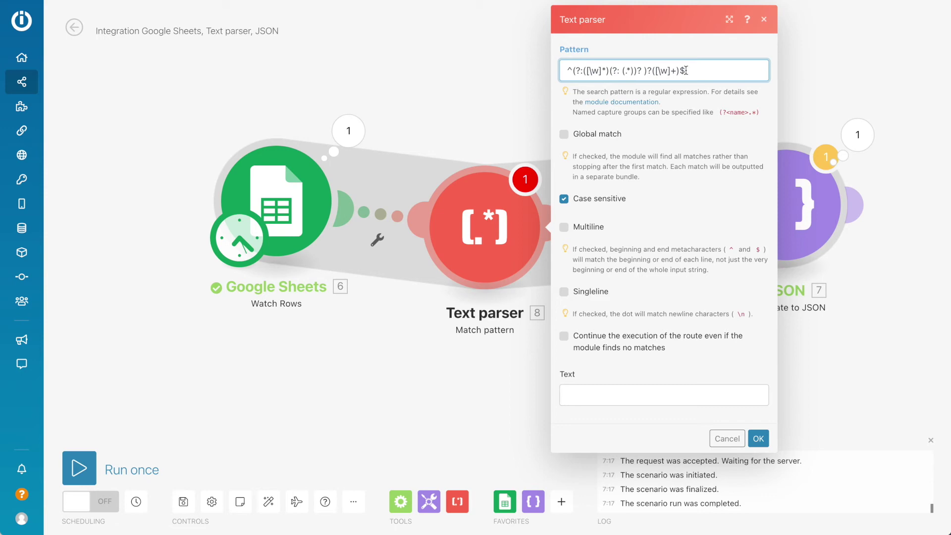
{"action": "left_click_drag", "start_coordinate": [691, 71], "coordinate": [546, 72]}
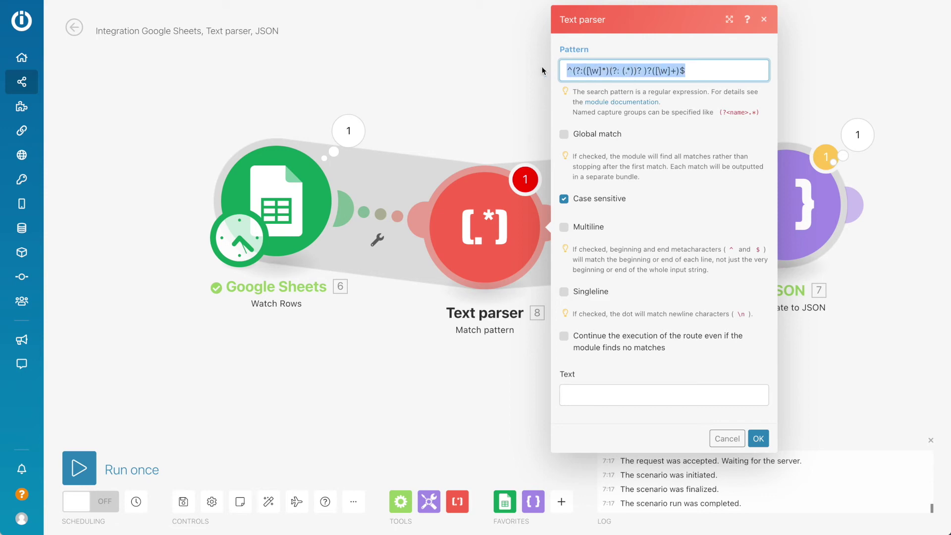
{"action": "left_click", "coordinate": [626, 435]}
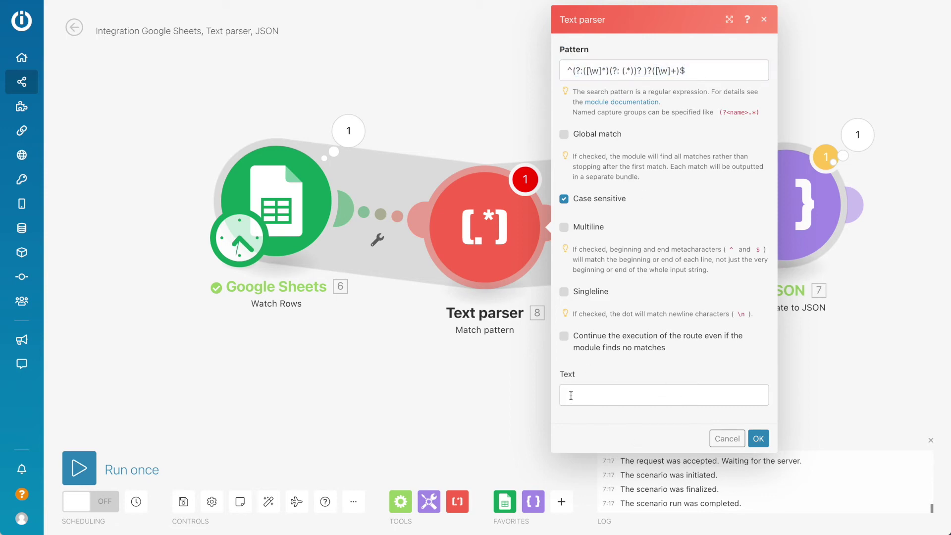
Step: Map the sheet's Name (C) into the parser's Text field and confirm the parser settings
{"action": "left_click", "coordinate": [570, 395]}
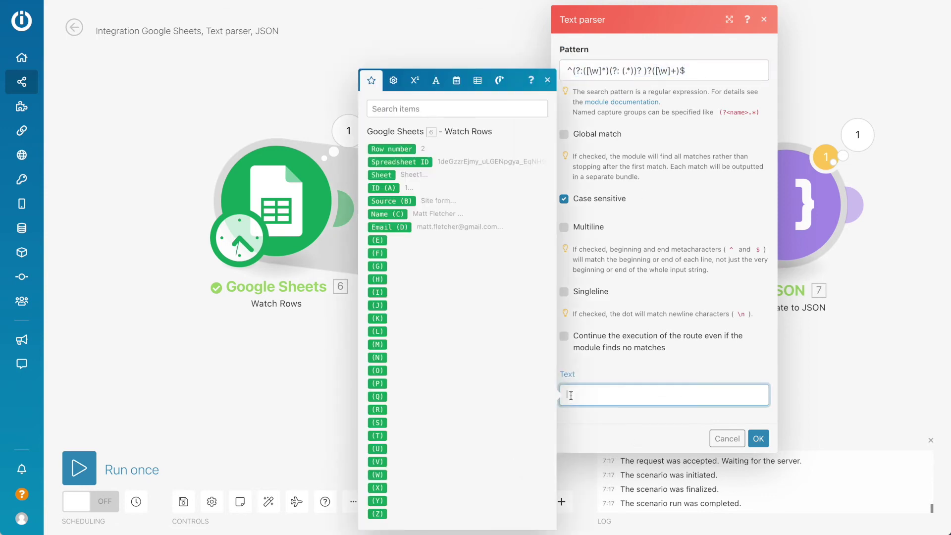
{"action": "left_click", "coordinate": [389, 214]}
{"action": "left_click", "coordinate": [308, 206]}
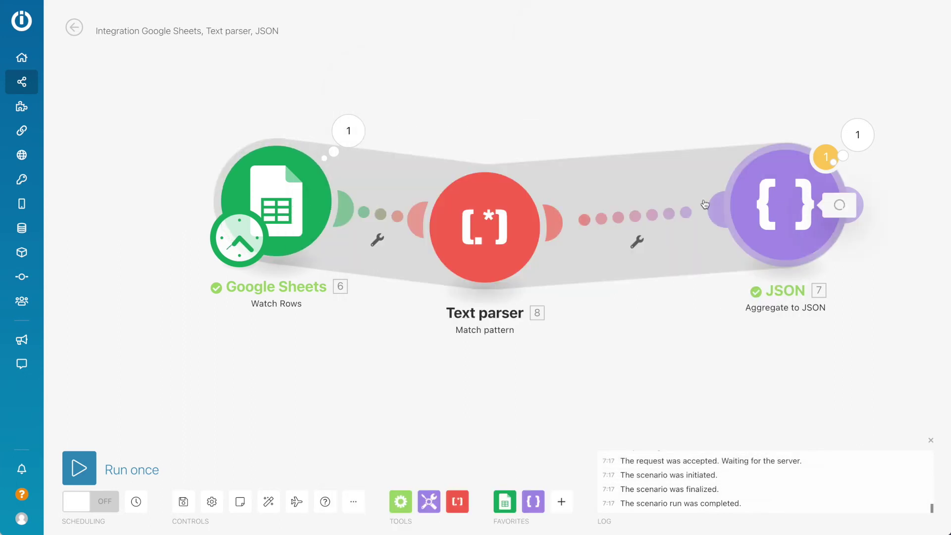
{"action": "left_click", "coordinate": [704, 203]}
{"action": "left_click", "coordinate": [603, 216]}
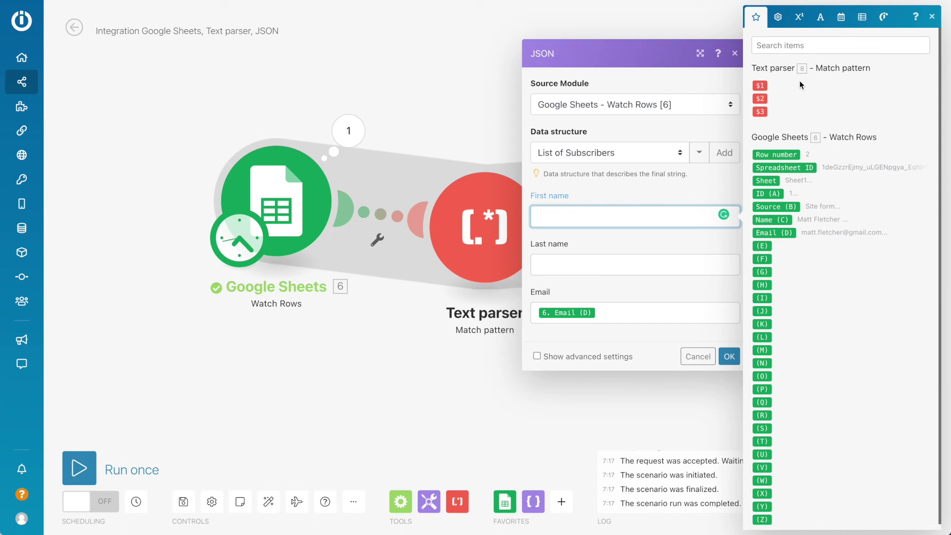
Step: Map parser group $1 to First name and $3 to Last name in JSON, then run once
{"action": "left_click", "coordinate": [759, 85]}
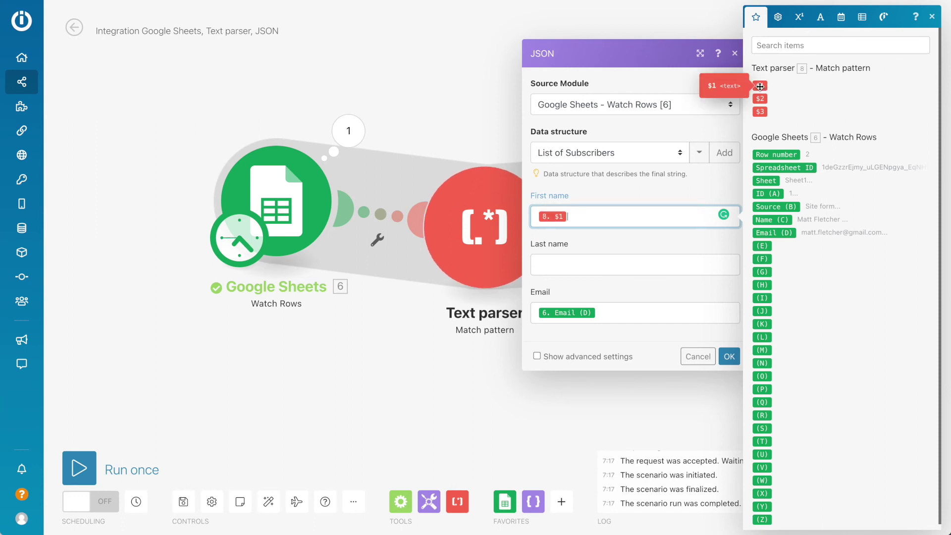
{"action": "left_click", "coordinate": [565, 268]}
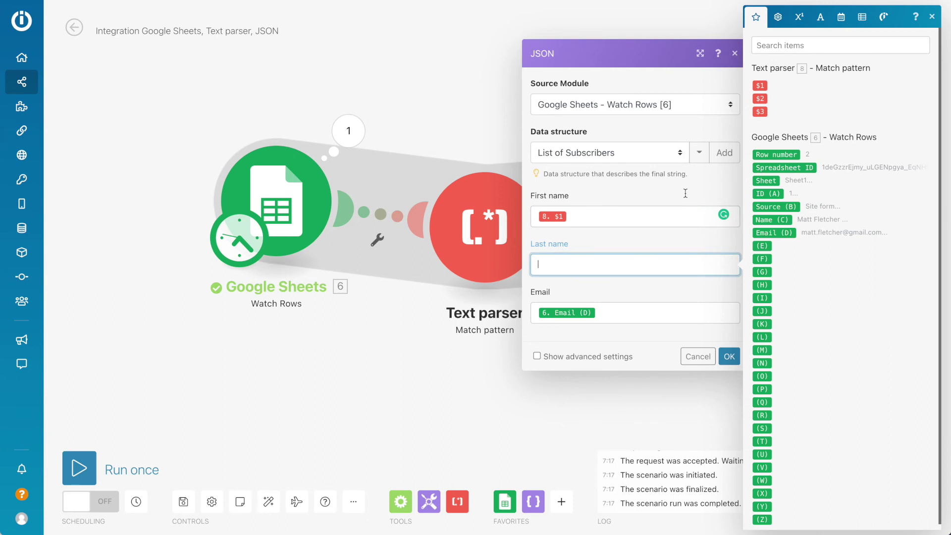
{"action": "left_click_drag", "start_coordinate": [760, 112], "coordinate": [718, 266]}
{"action": "left_click", "coordinate": [729, 356]}
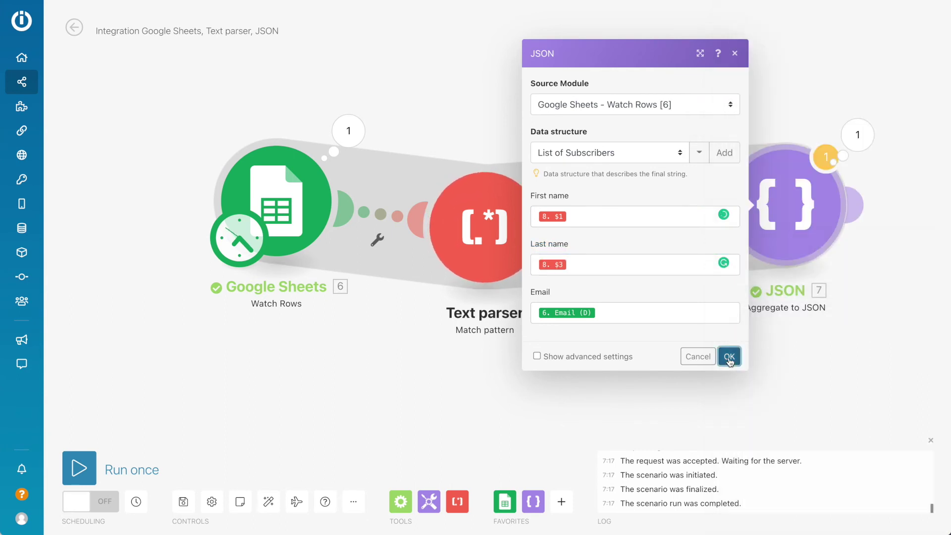
{"action": "left_click", "coordinate": [78, 464]}
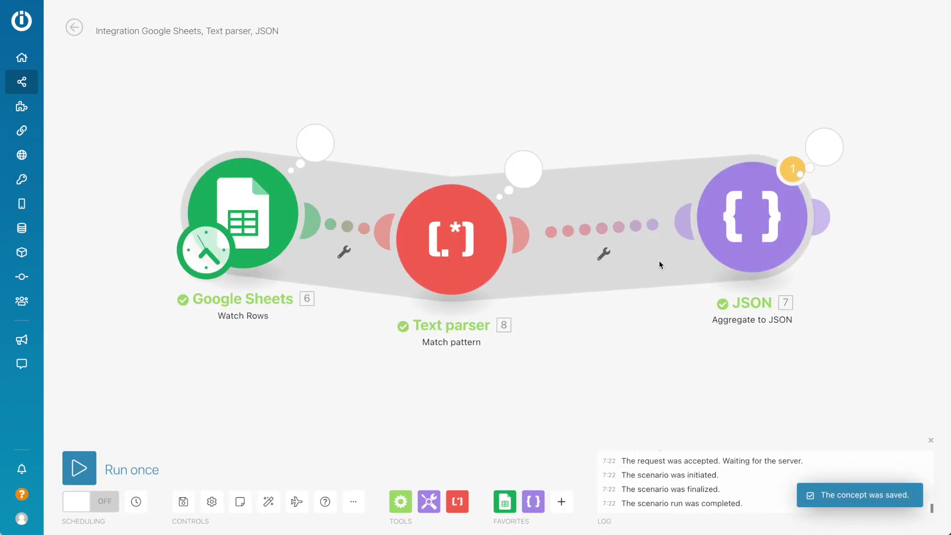
Step: Inspect the JSON module's output string showing a subscriber's Email, Last name and First name
{"action": "left_click", "coordinate": [824, 147]}
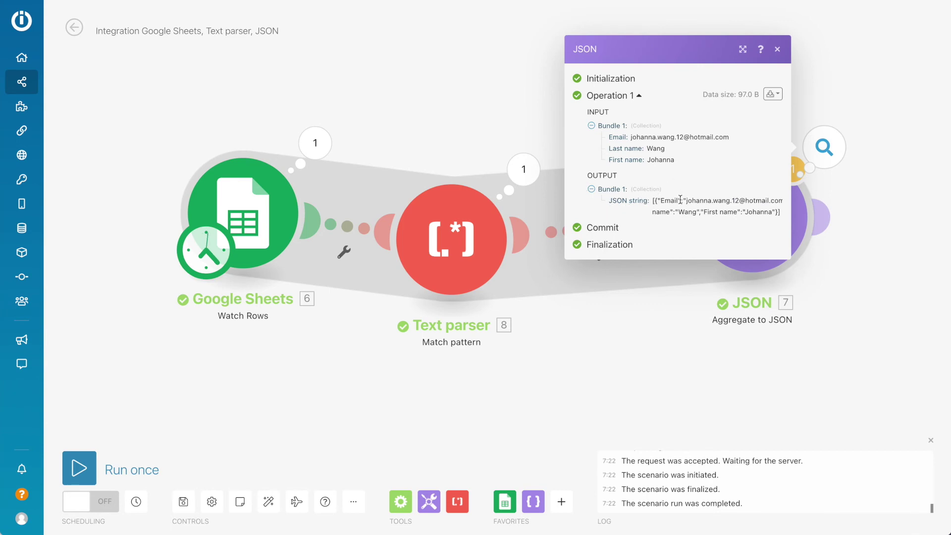
{"action": "left_click", "coordinate": [743, 49]}
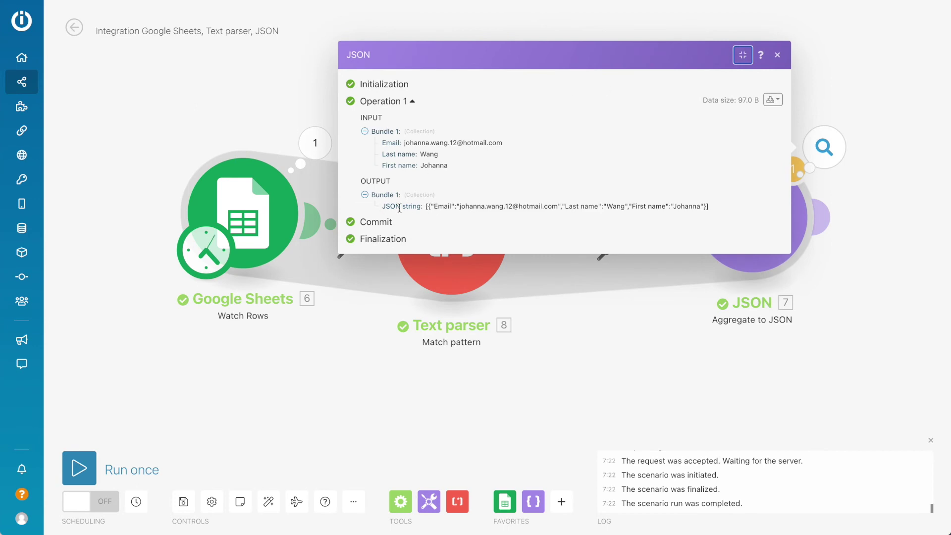
{"action": "left_click_drag", "start_coordinate": [429, 206], "coordinate": [709, 209]}
{"action": "left_click", "coordinate": [708, 209]}
{"action": "left_click_drag", "start_coordinate": [635, 205], "coordinate": [652, 204]}
{"action": "left_click", "coordinate": [778, 57]}
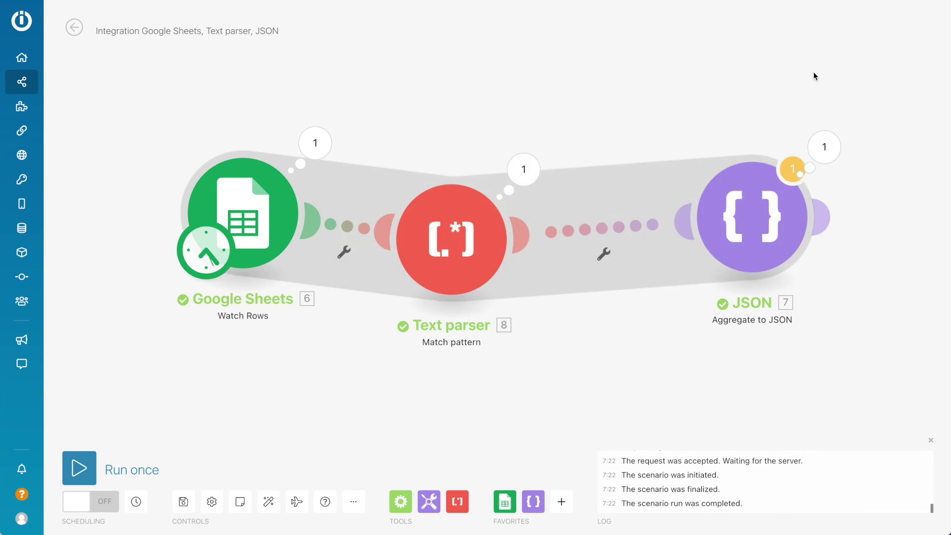
Step: Add a Woodpecker 'Create a Prospect' module after the JSON module, leaving its connection unset
{"action": "scroll", "coordinate": [813, 72], "scroll_direction": "right", "scroll_amount": 5}
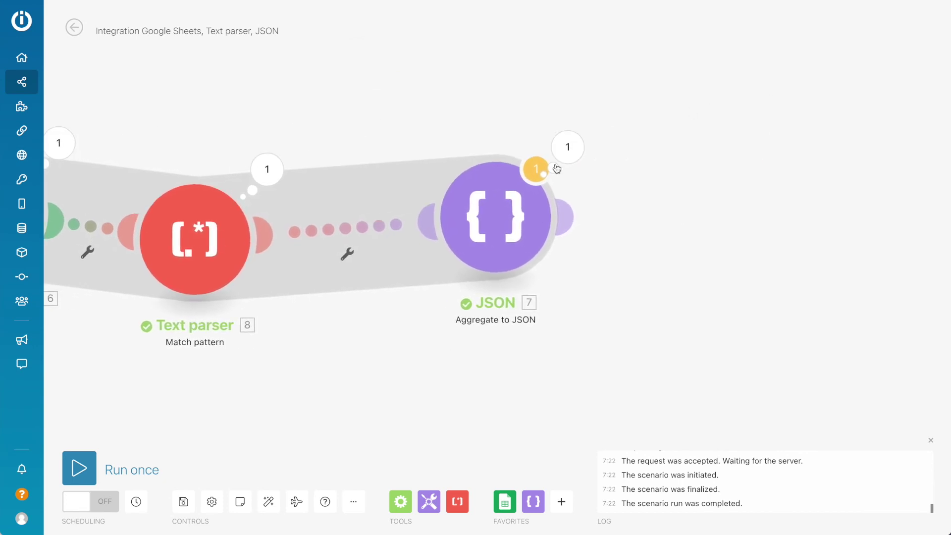
{"action": "scroll", "coordinate": [675, 195], "scroll_direction": "right", "scroll_amount": 3}
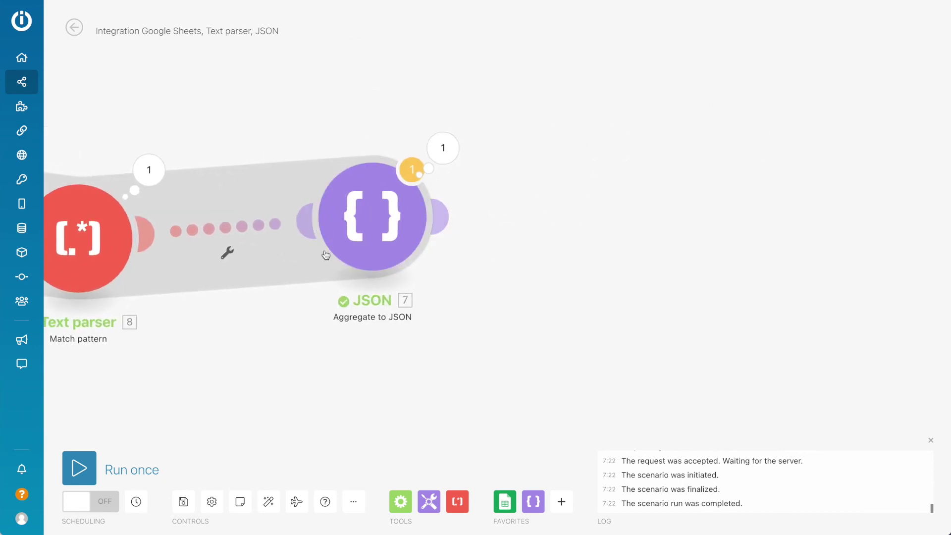
{"action": "mouse_move", "coordinate": [435, 221]}
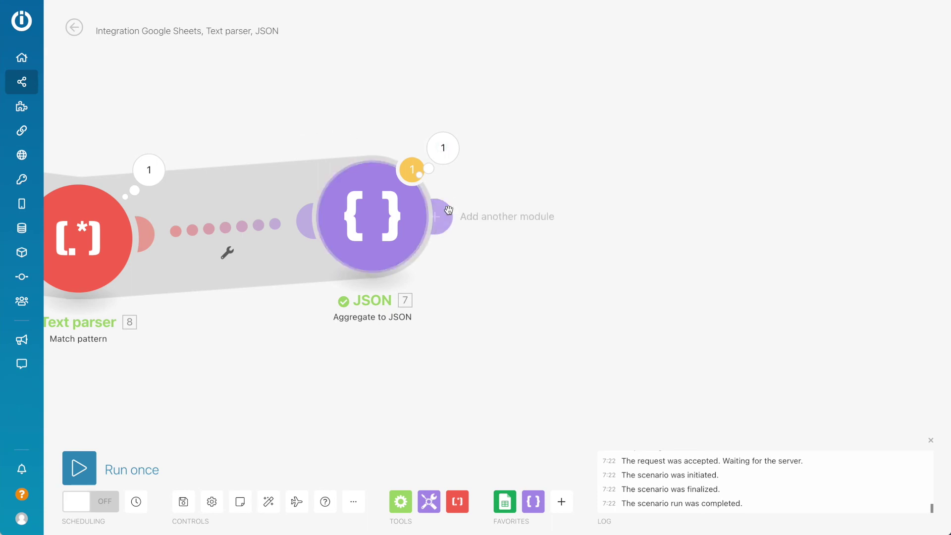
{"action": "left_click", "coordinate": [441, 230]}
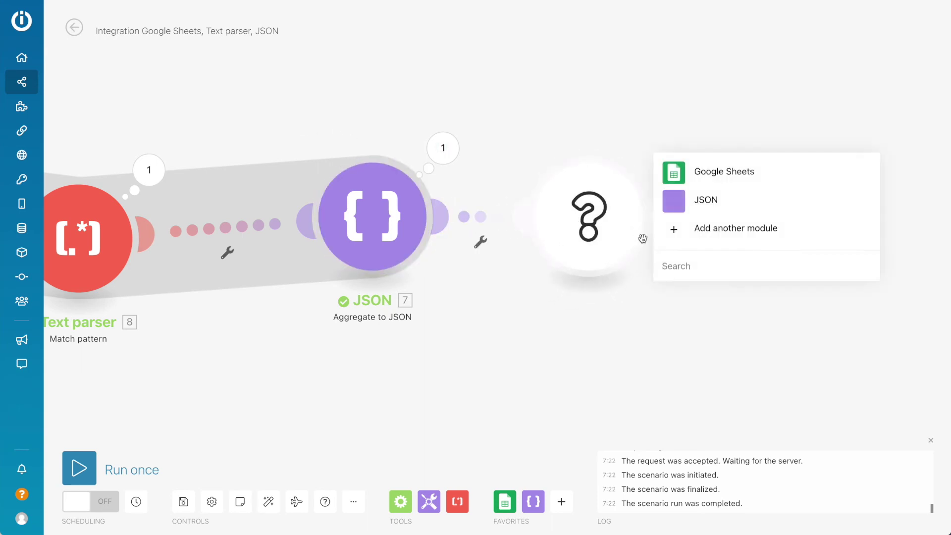
{"action": "type", "text": "w"}
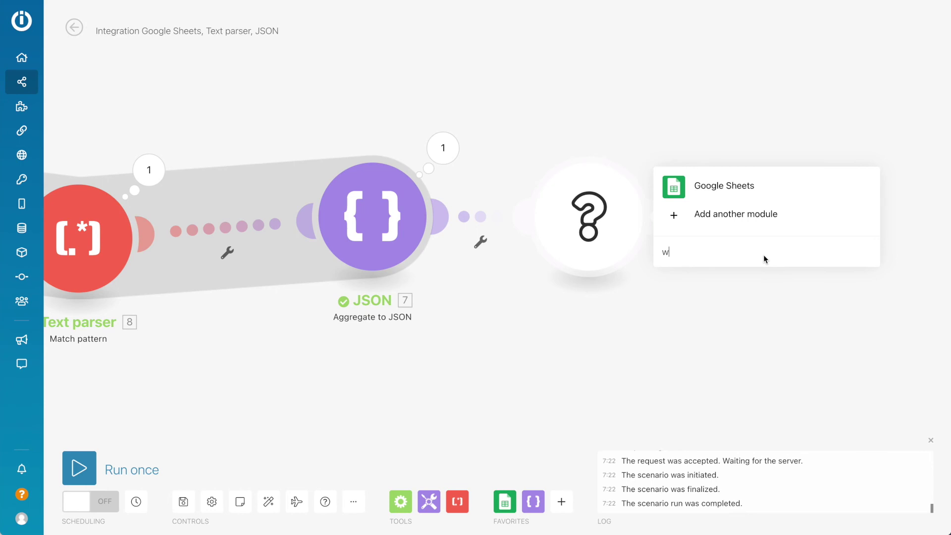
{"action": "type", "text": "oodpe"}
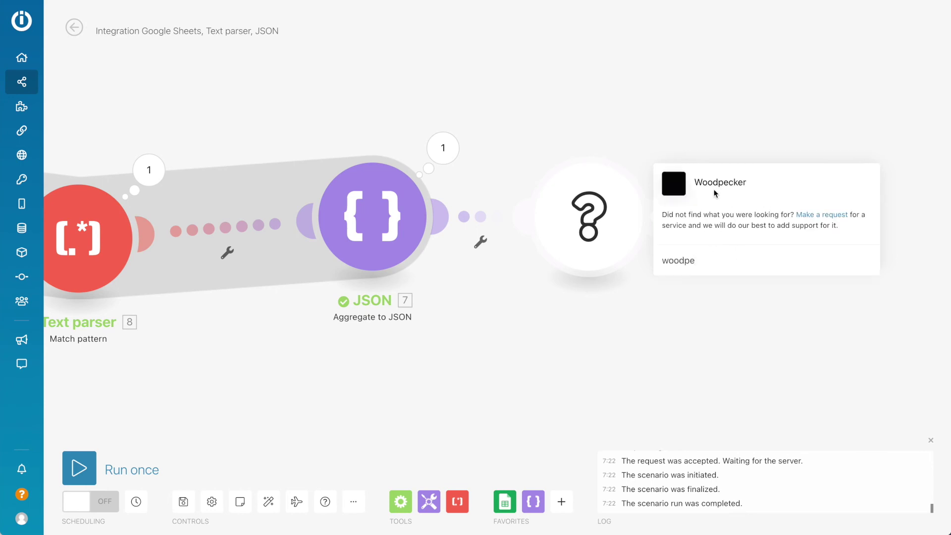
{"action": "left_click", "coordinate": [714, 188]}
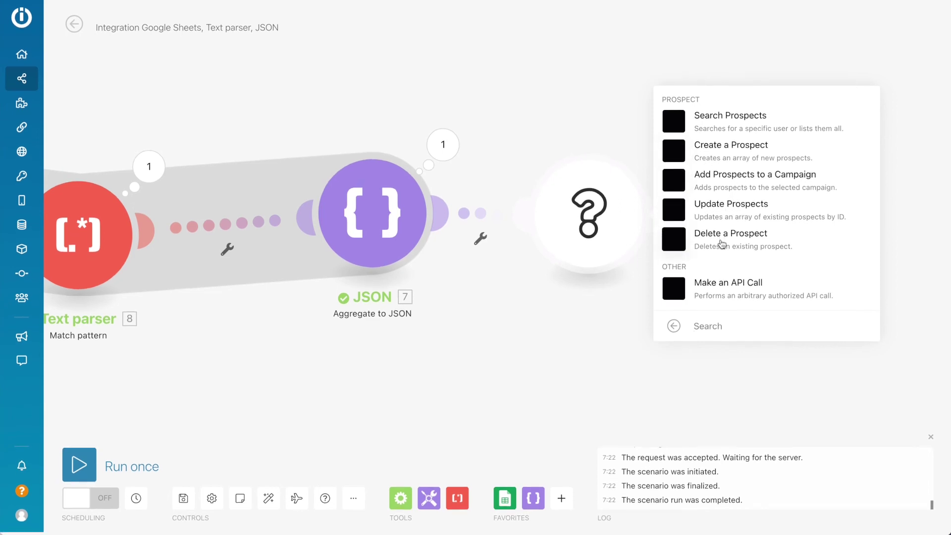
{"action": "left_click", "coordinate": [731, 155]}
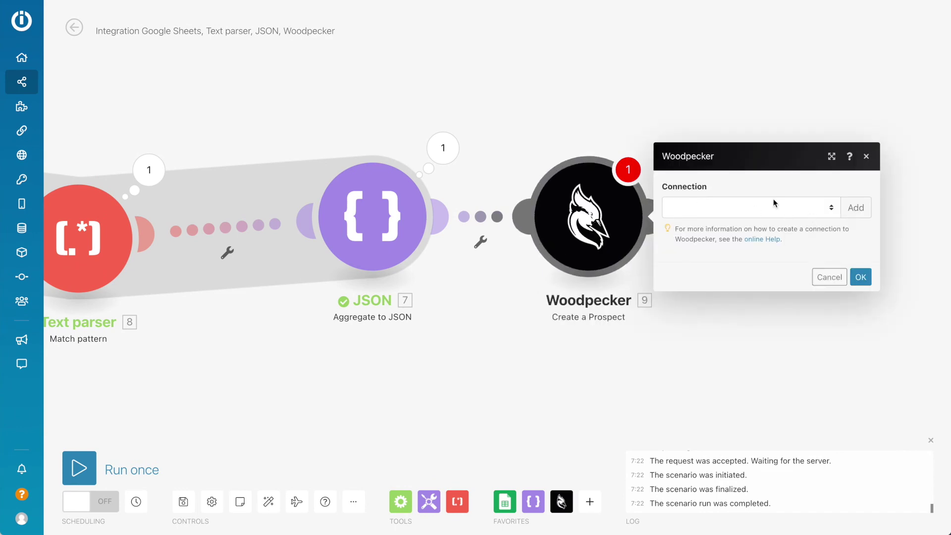
{"action": "key", "text": "Escape"}
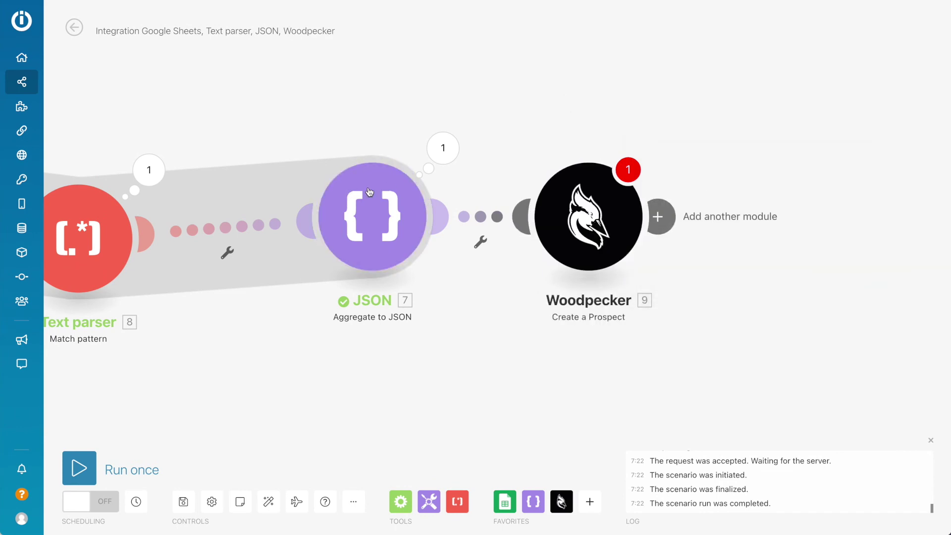
{"action": "left_click", "coordinate": [395, 215]}
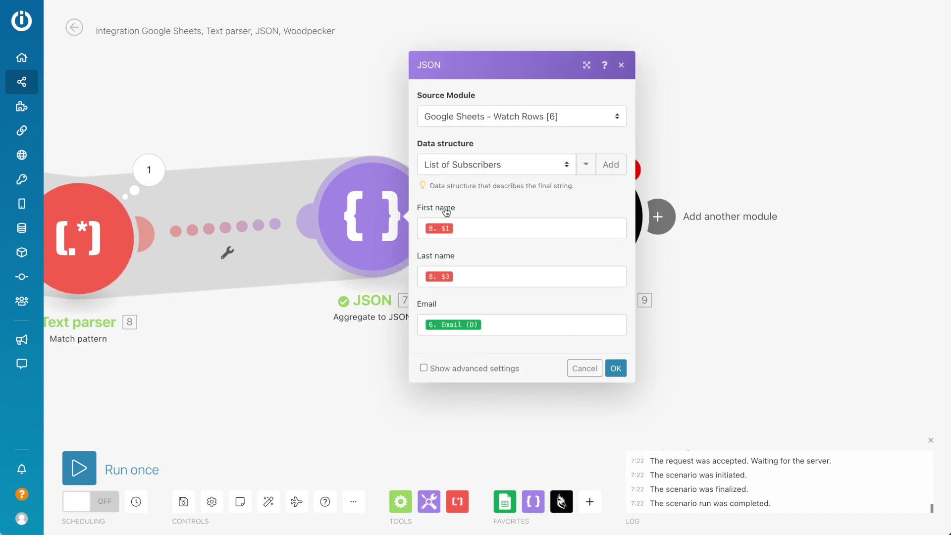
{"action": "left_click", "coordinate": [621, 66]}
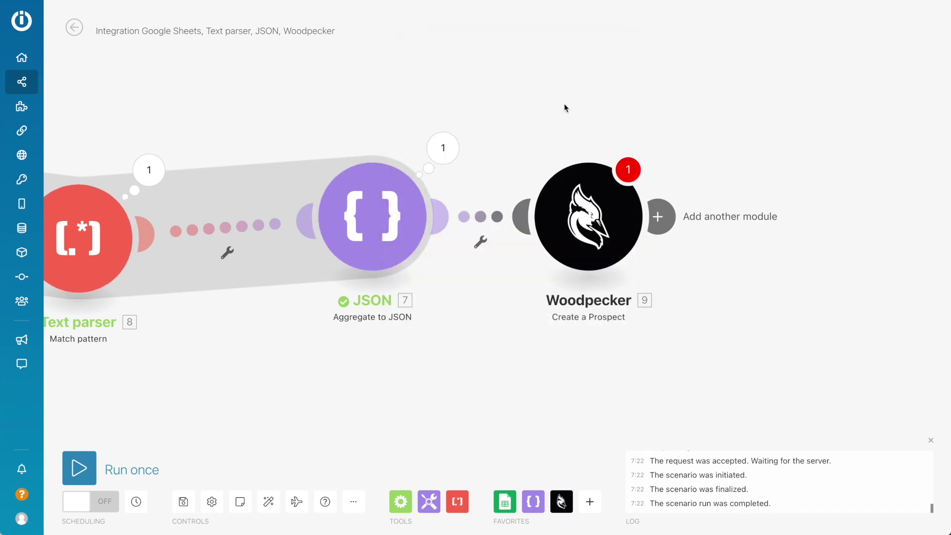
{"action": "right_click", "coordinate": [590, 233]}
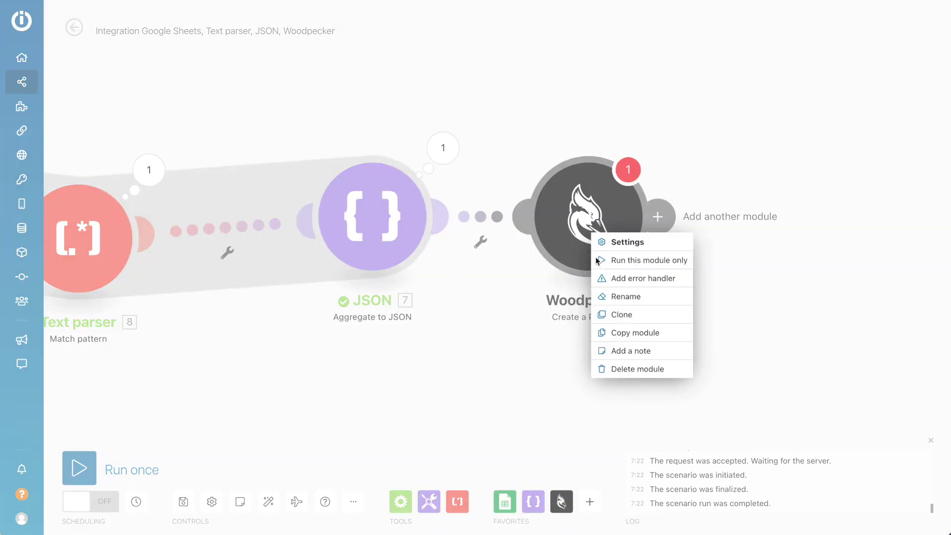
Step: Delete the Woodpecker module, run the scenario once, and check the JSON and Google Sheets outputs
{"action": "left_click", "coordinate": [627, 369]}
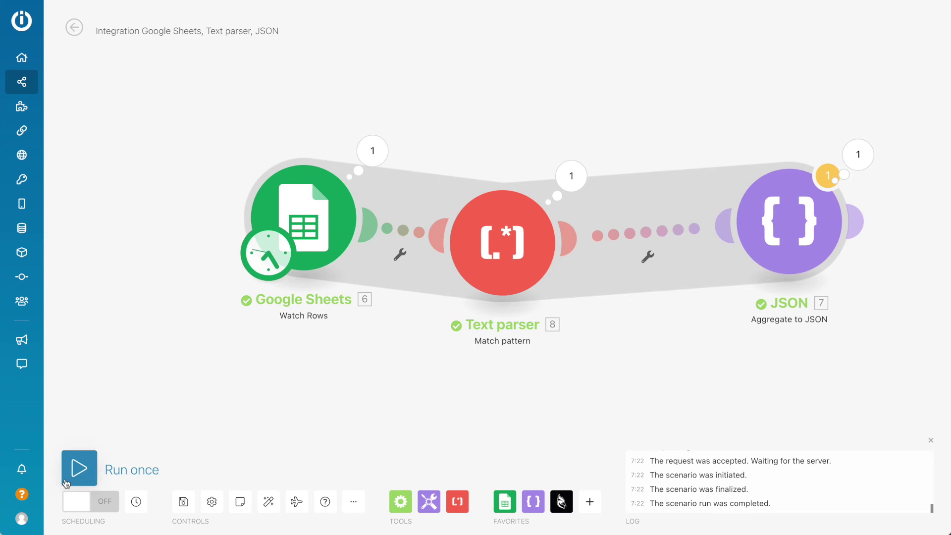
{"action": "left_click", "coordinate": [74, 466]}
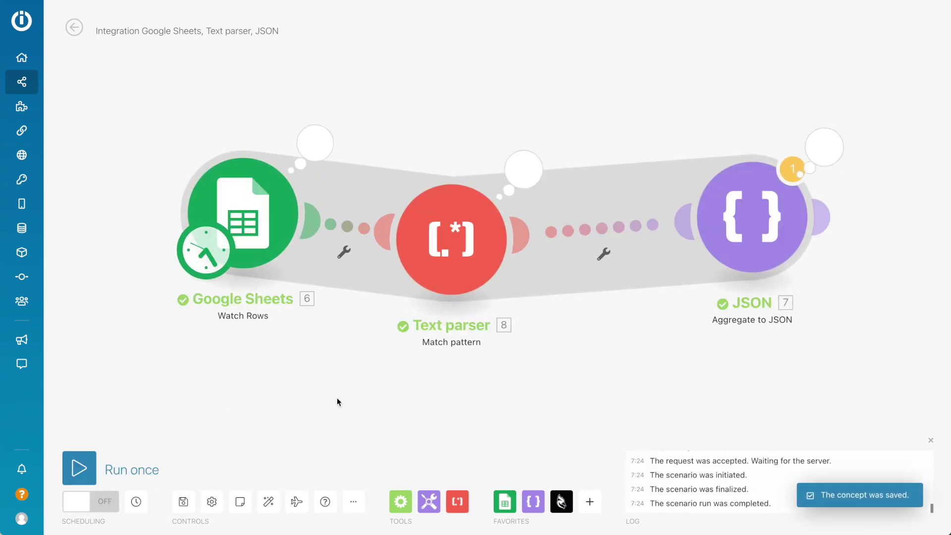
{"action": "left_click", "coordinate": [834, 150]}
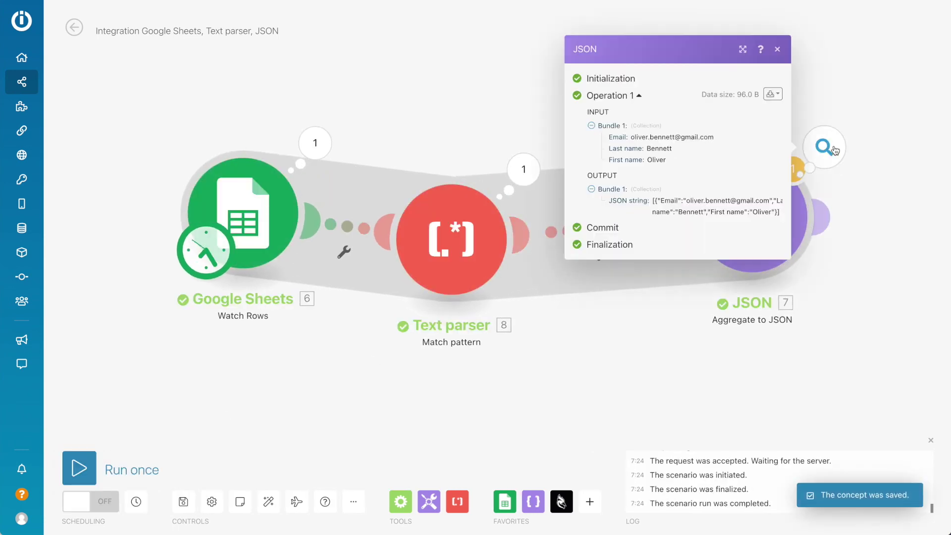
{"action": "left_click", "coordinate": [315, 143]}
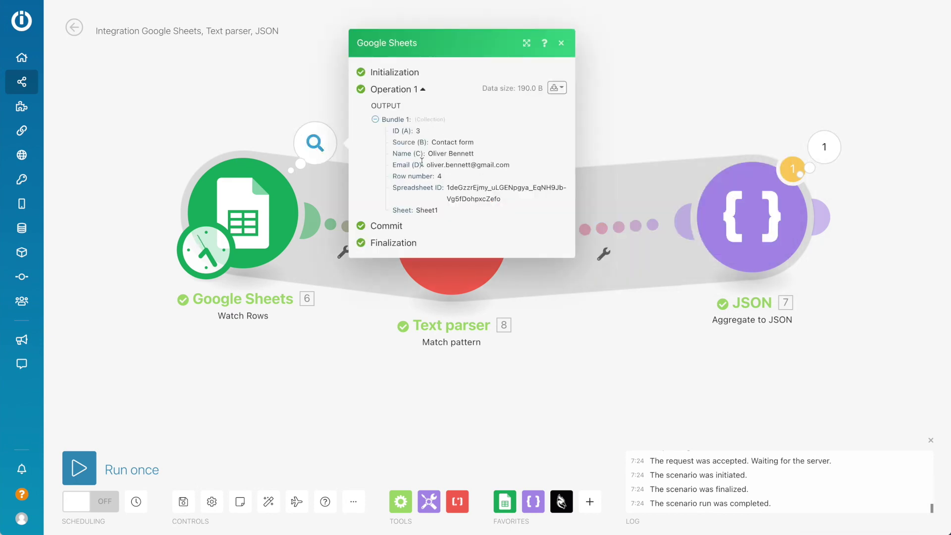
{"action": "left_click", "coordinate": [233, 369]}
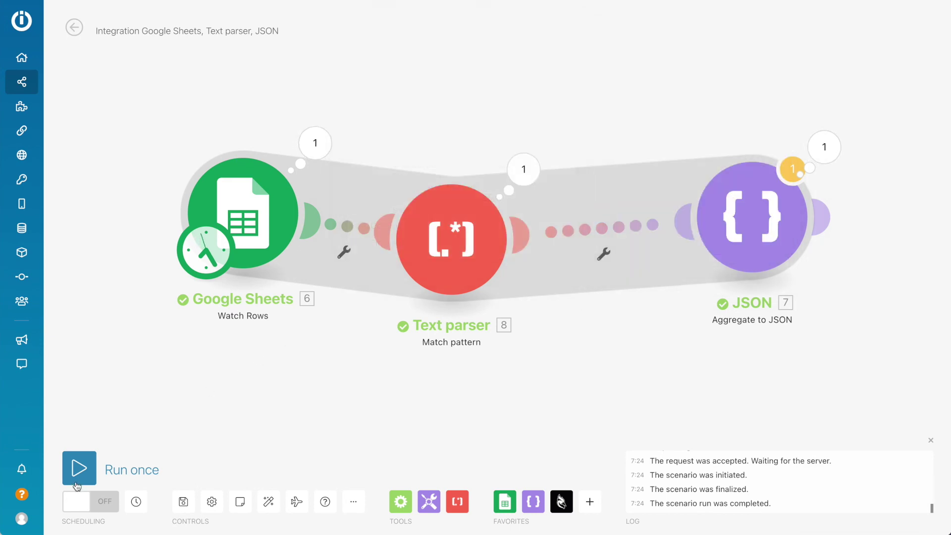
Step: Re-run the scenario twice more, checking that the Google Sheets module returns no new rows
{"action": "left_click", "coordinate": [79, 468]}
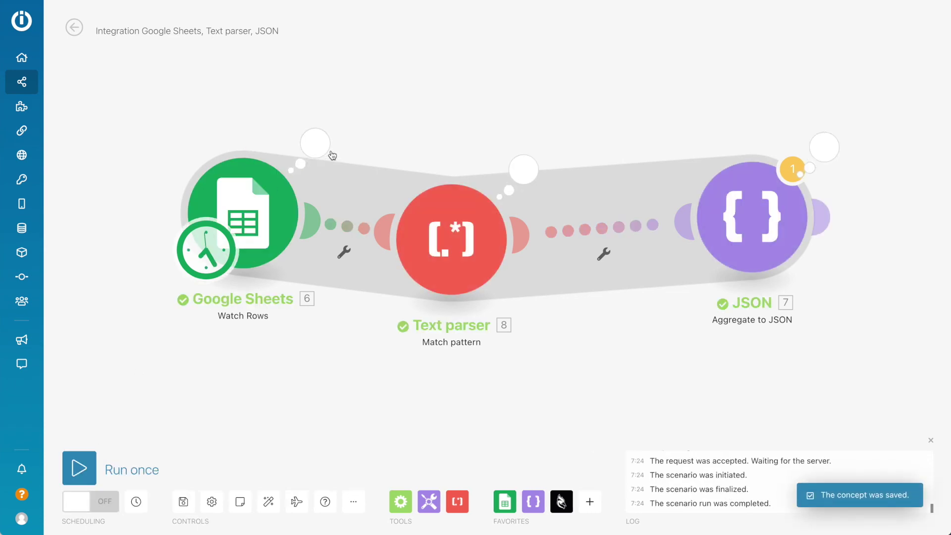
{"action": "left_click", "coordinate": [319, 140]}
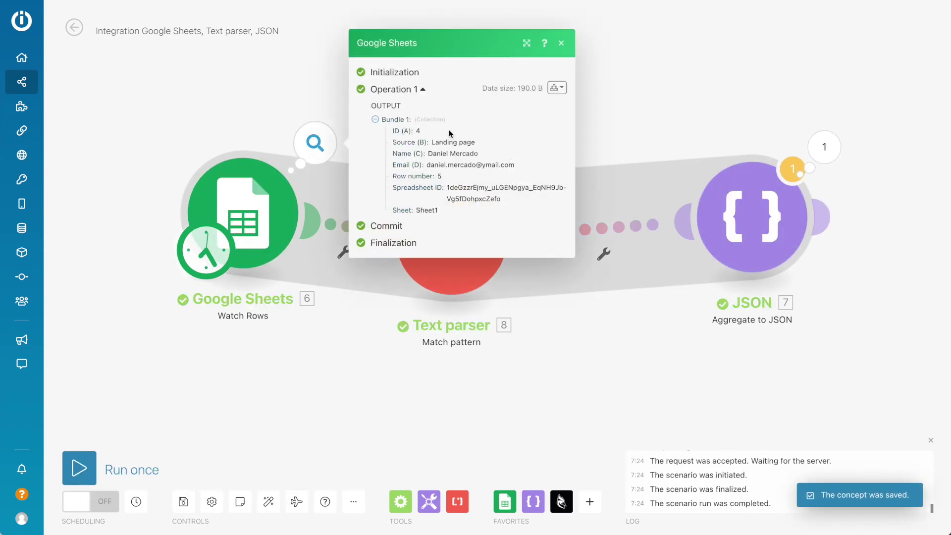
{"action": "left_click", "coordinate": [289, 385]}
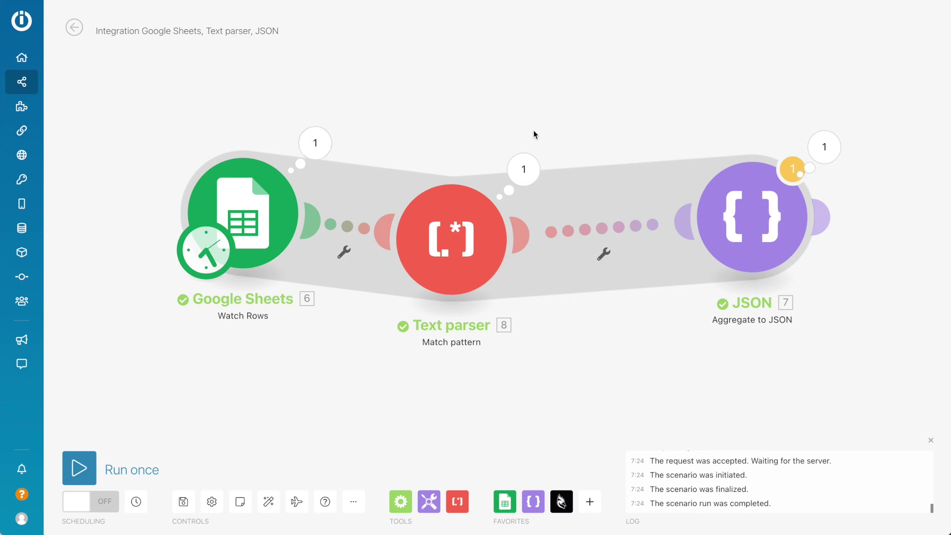
{"action": "left_click", "coordinate": [97, 460]}
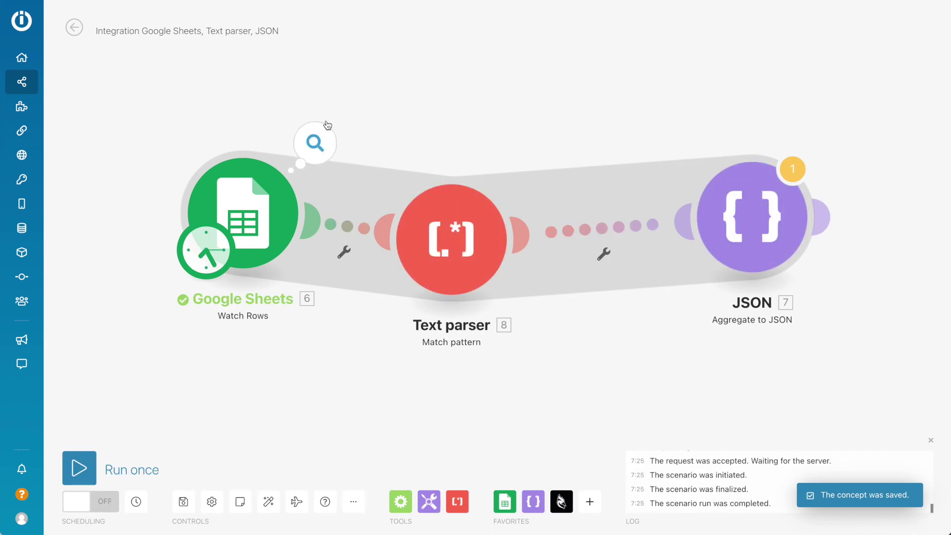
{"action": "left_click", "coordinate": [315, 142]}
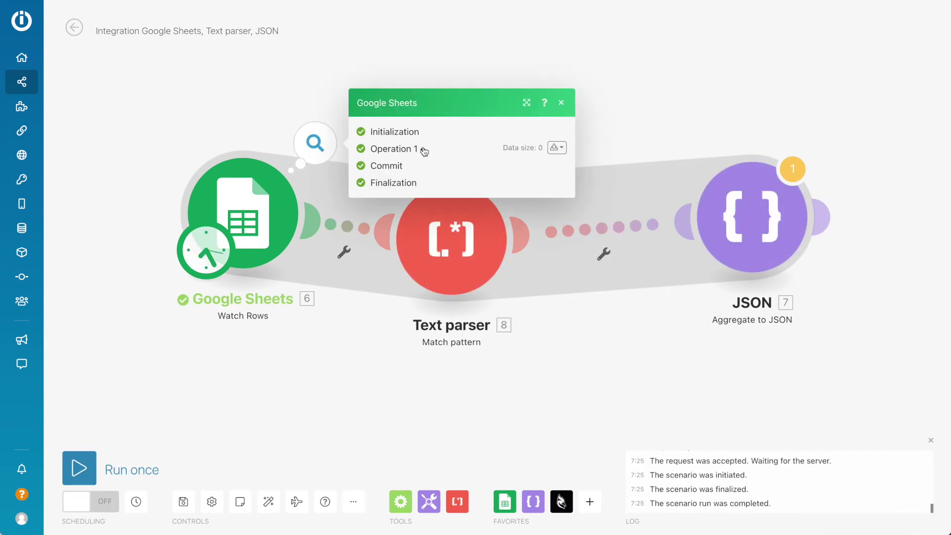
{"action": "left_click", "coordinate": [346, 448]}
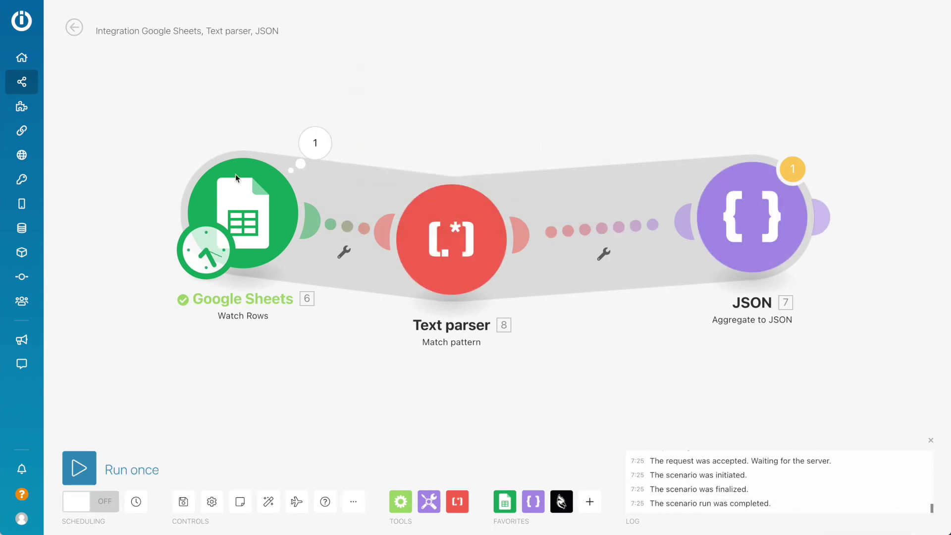
{"action": "left_click", "coordinate": [217, 249]}
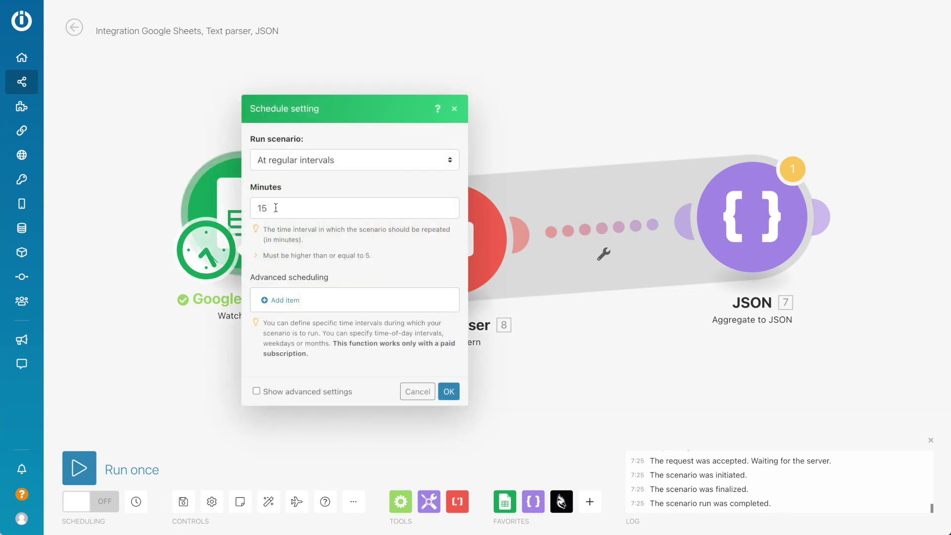
Step: Close the schedule settings, keeping At regular intervals every 15 minutes
{"action": "key", "text": "Escape"}
{"action": "mouse_move", "coordinate": [336, 150]}
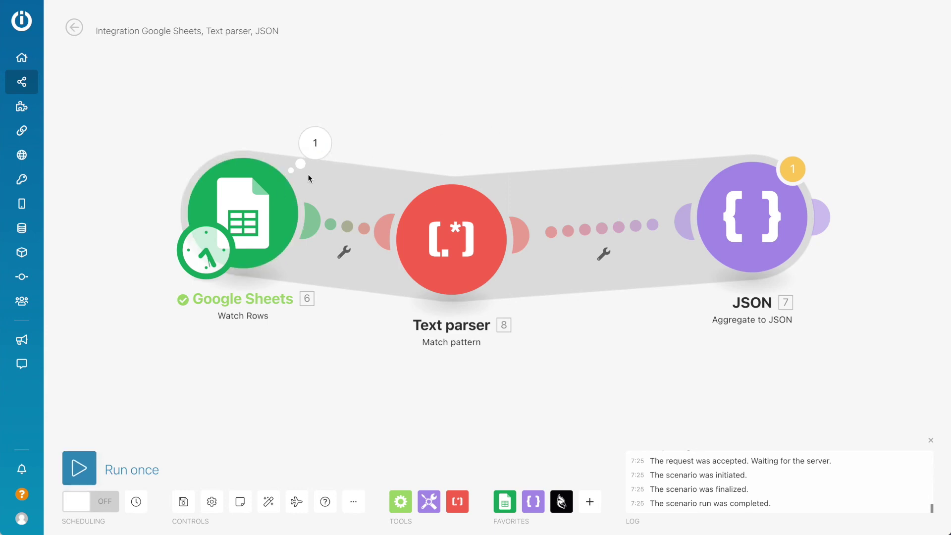